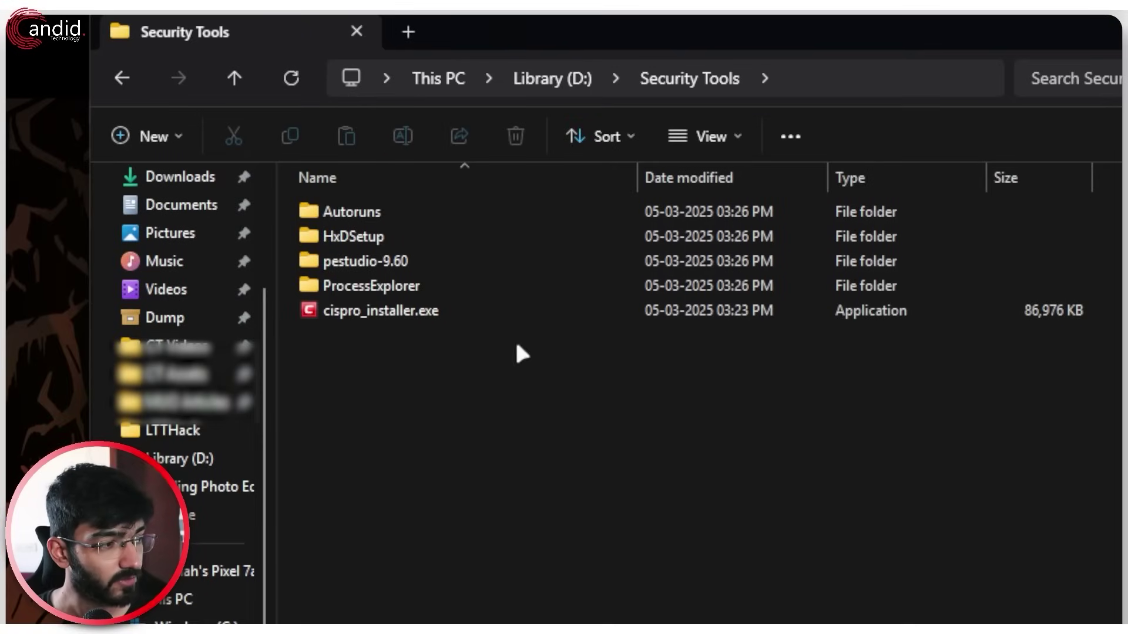
Open the ProcessExplorer folder inside Security Tools.
{"action": "double_click", "coordinate": [511, 286]}
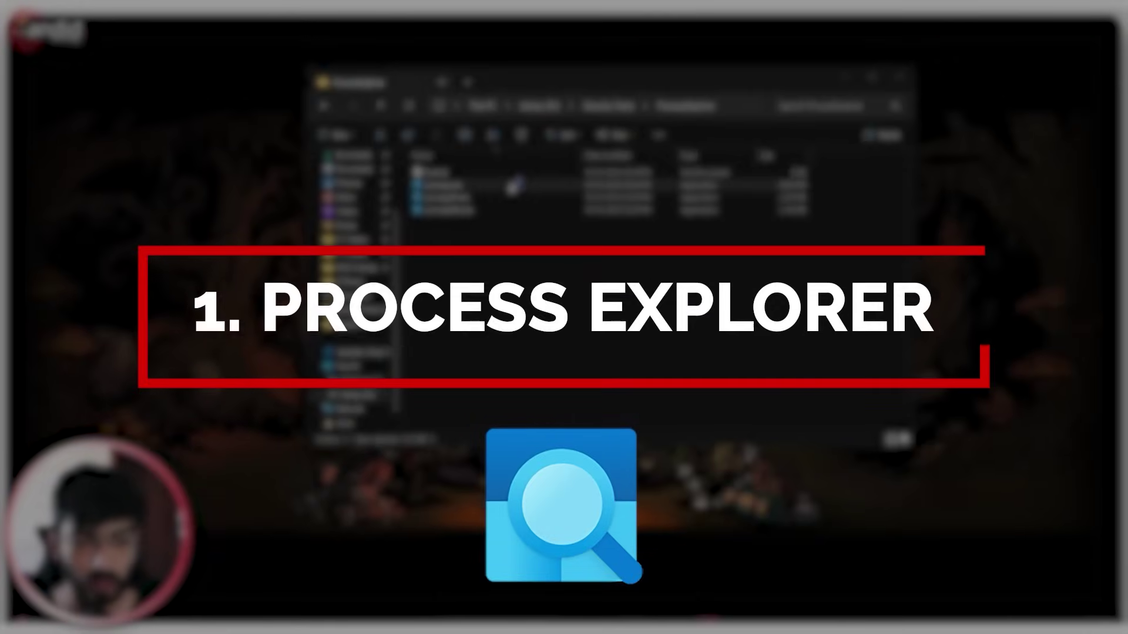
Launch procexp64.exe, enlarge its window, and widen the Process and Working Set columns.
{"action": "double_click", "coordinate": [513, 186]}
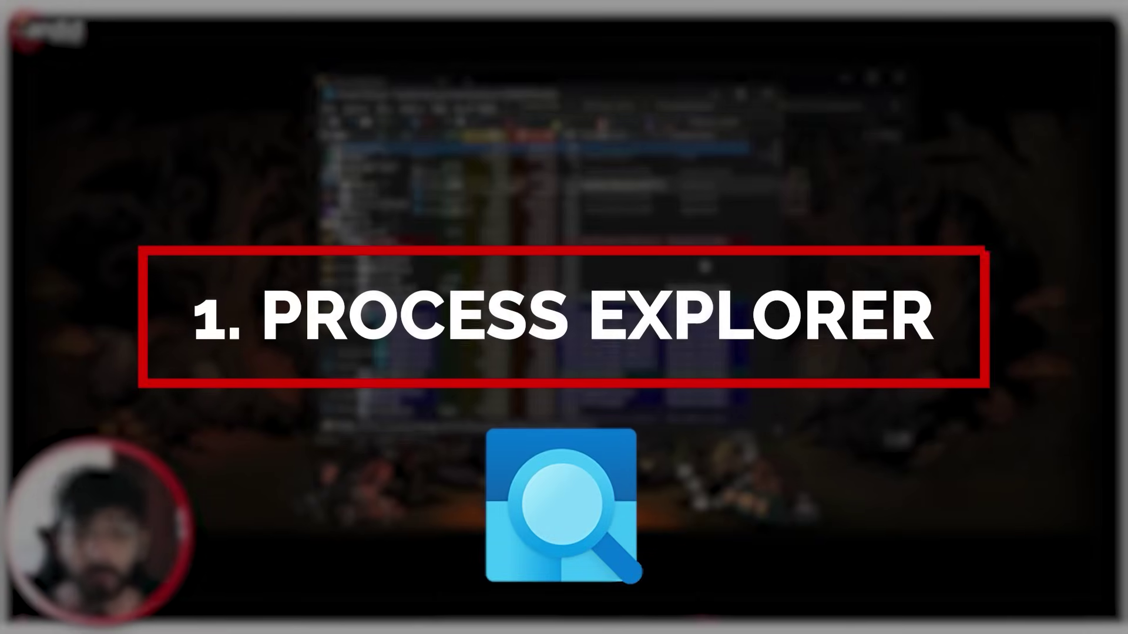
{"action": "left_click_drag", "start_coordinate": [591, 96], "coordinate": [523, 76]}
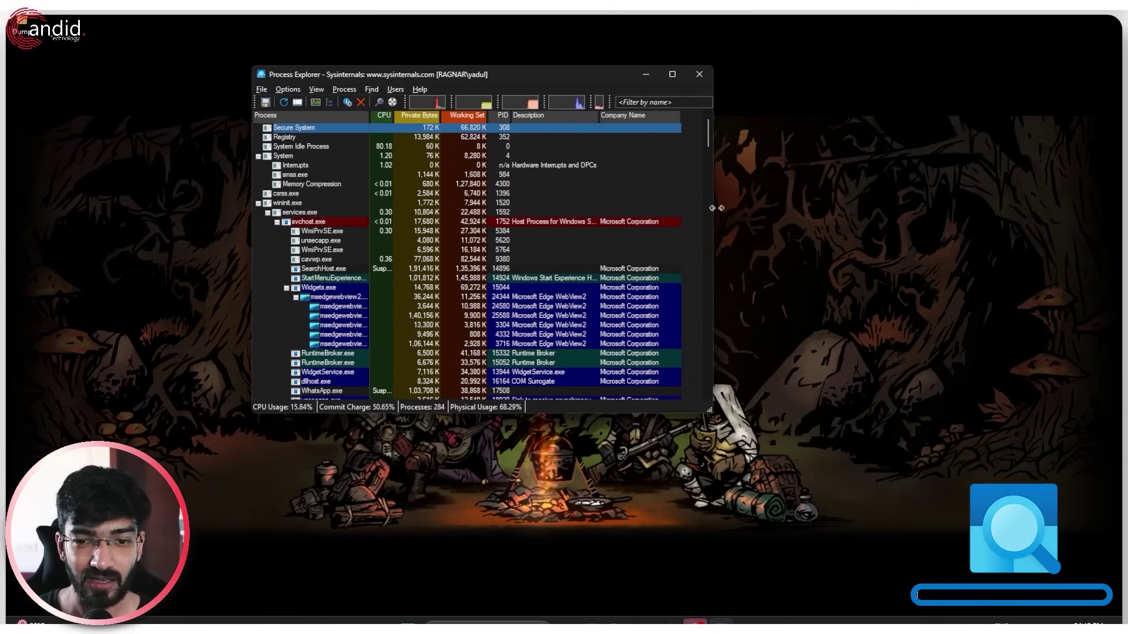
{"action": "left_click_drag", "start_coordinate": [718, 275], "coordinate": [924, 267]}
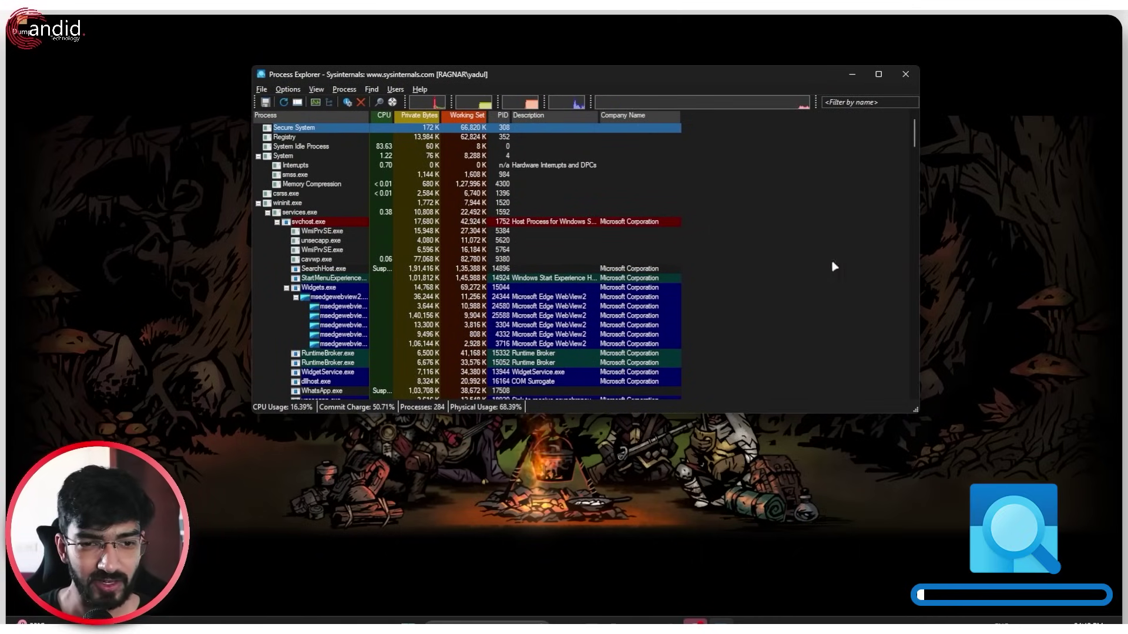
{"action": "left_click_drag", "start_coordinate": [369, 116], "coordinate": [530, 115]}
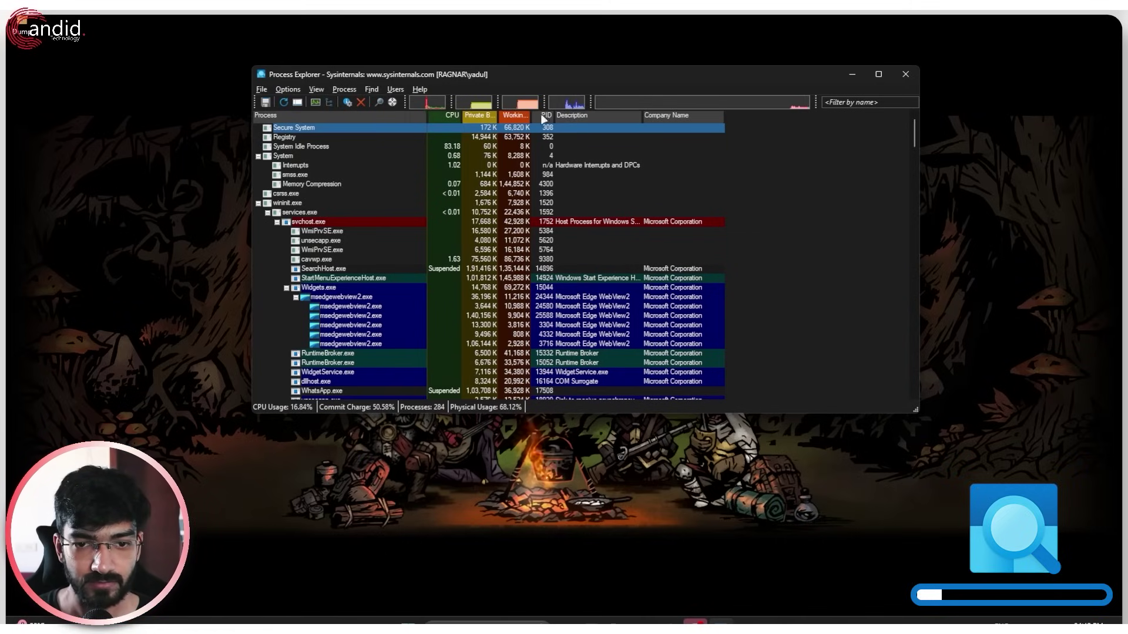
{"action": "mouse_move", "coordinate": [532, 115]}
{"action": "left_mouse_down"}
{"action": "mouse_move", "coordinate": [548, 119]}
{"action": "mouse_move", "coordinate": [516, 116]}
{"action": "left_mouse_up"}
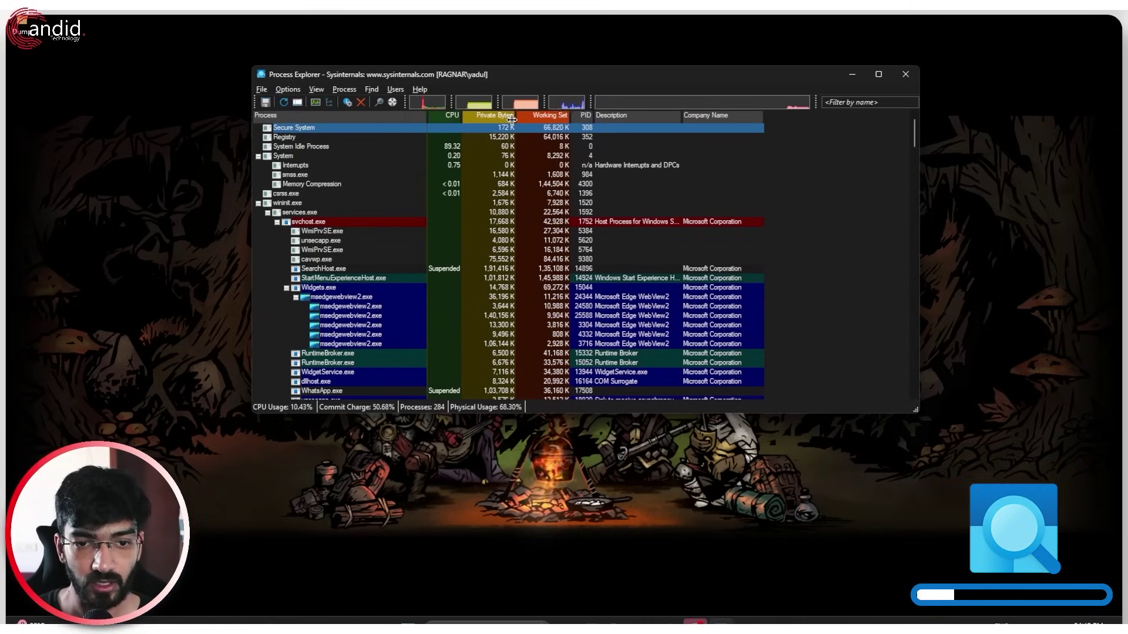
{"action": "scroll", "coordinate": [407, 271], "scroll_direction": "down", "scroll_amount": 20}
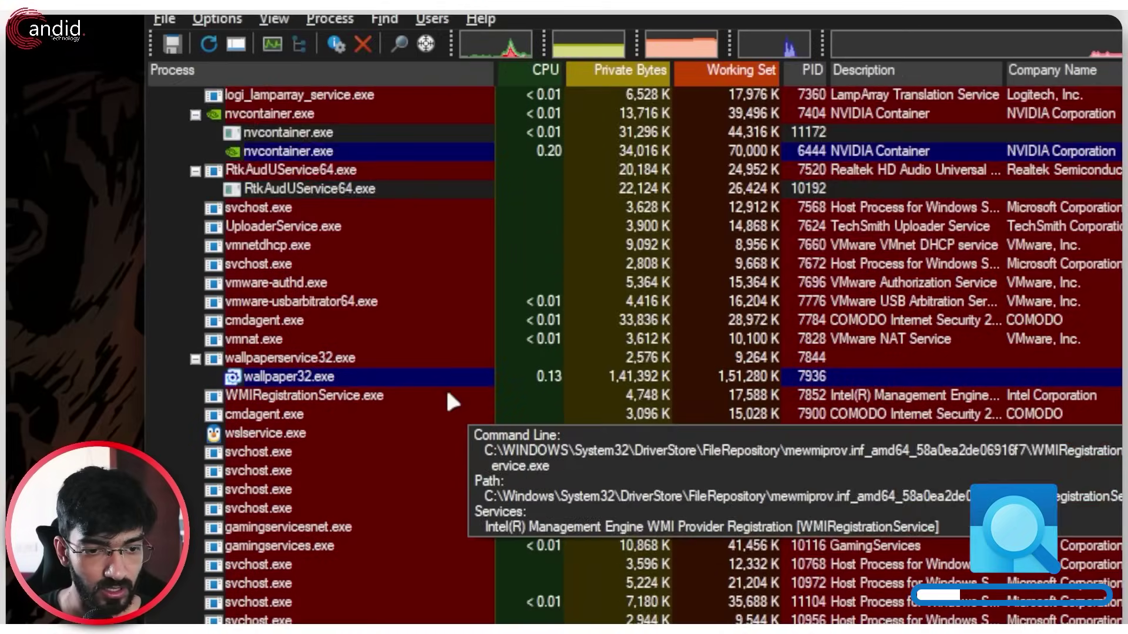
Select the Registry and System Idle Process entries and view System Idle Process's context menu.
{"action": "scroll", "coordinate": [401, 275], "scroll_direction": "up", "scroll_amount": 9}
{"action": "scroll", "coordinate": [429, 396], "scroll_direction": "up", "scroll_amount": 16}
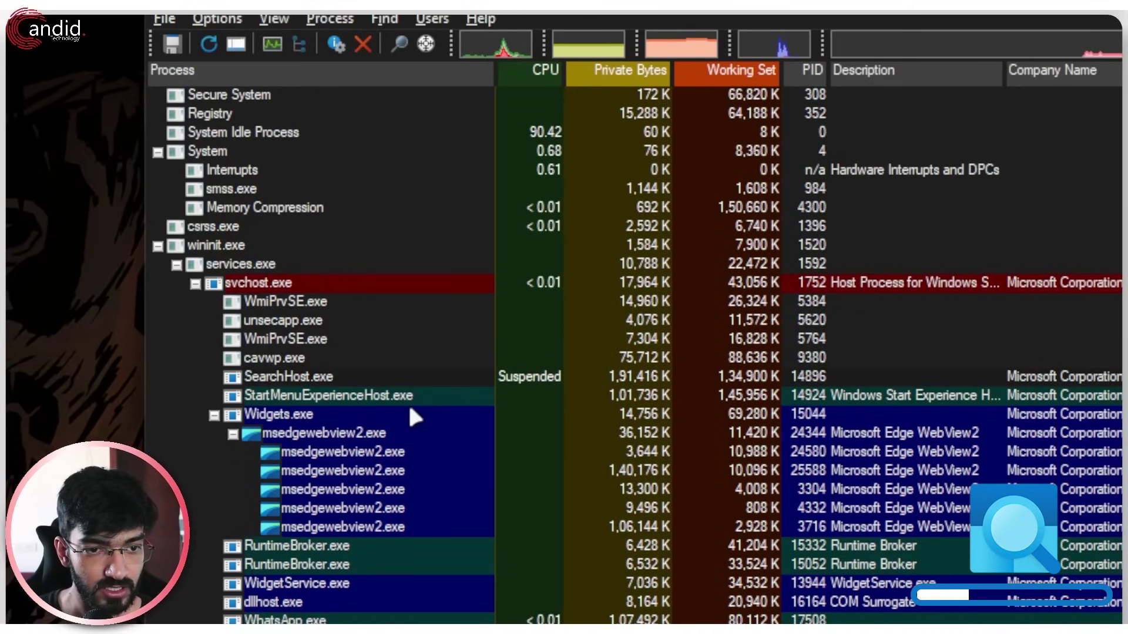
{"action": "left_click", "coordinate": [247, 120]}
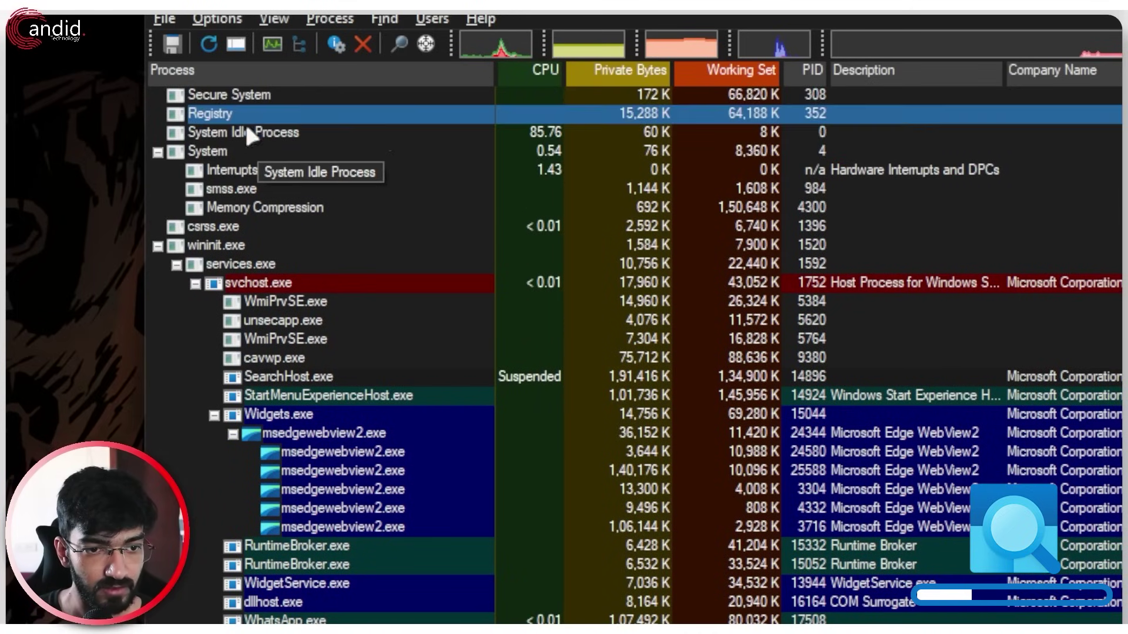
{"action": "left_click", "coordinate": [382, 140]}
{"action": "right_click", "coordinate": [382, 140]}
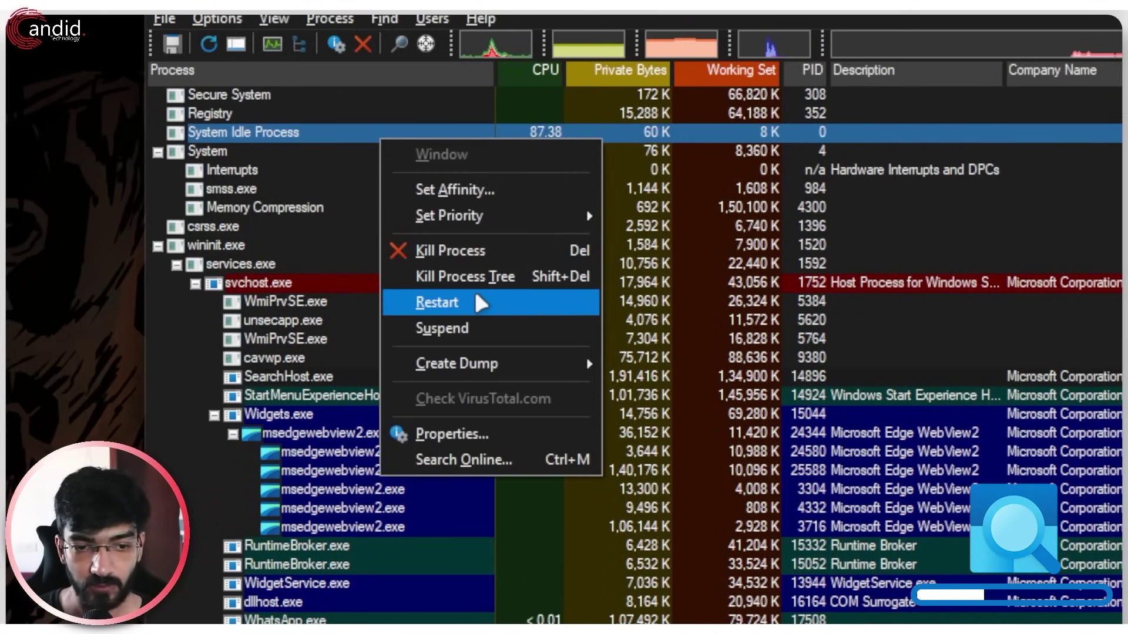
Select svchost.exe, wininit.exe and PowerToys.exe, then bring up the Options menu.
{"action": "left_click", "coordinate": [329, 281]}
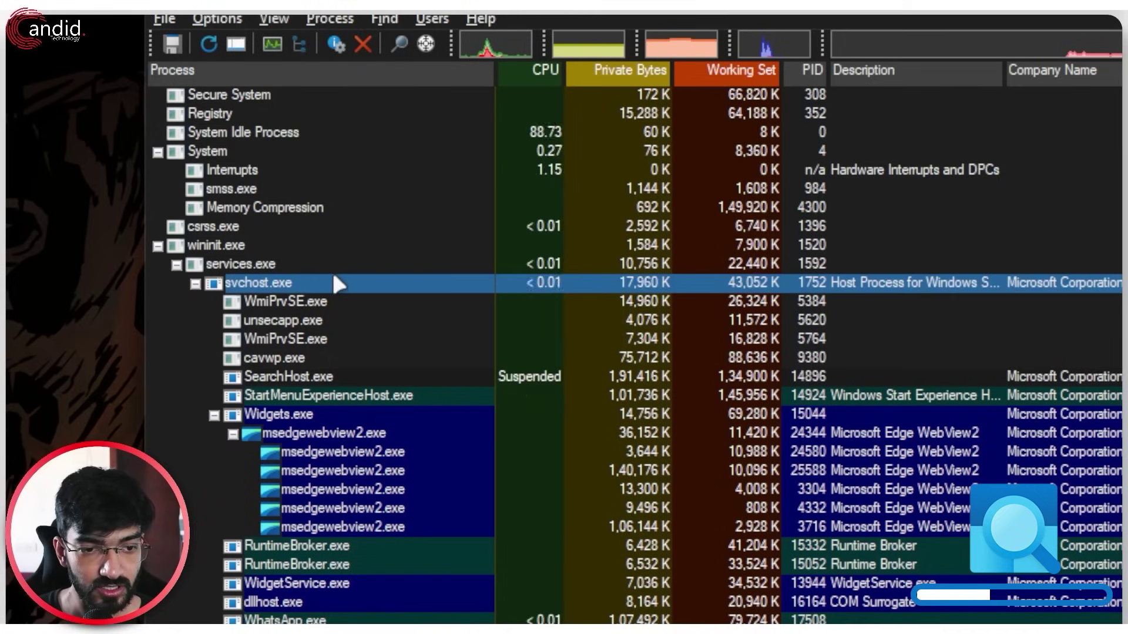
{"action": "left_click", "coordinate": [288, 248]}
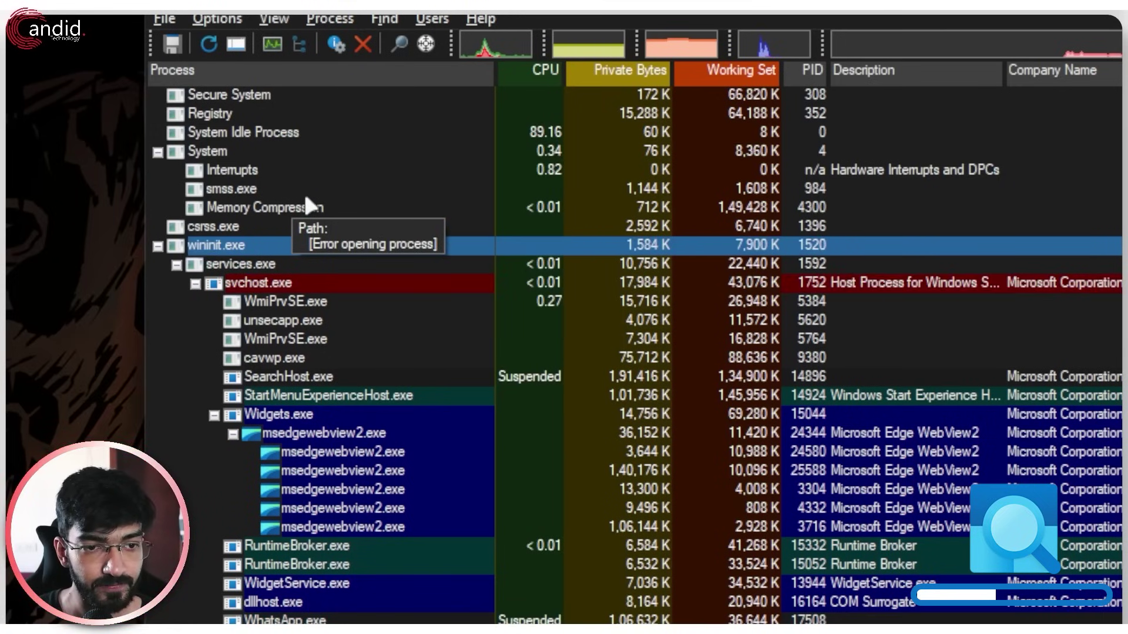
{"action": "scroll", "coordinate": [314, 206], "scroll_direction": "down", "scroll_amount": 15}
{"action": "scroll", "coordinate": [318, 324], "scroll_direction": "down", "scroll_amount": 6}
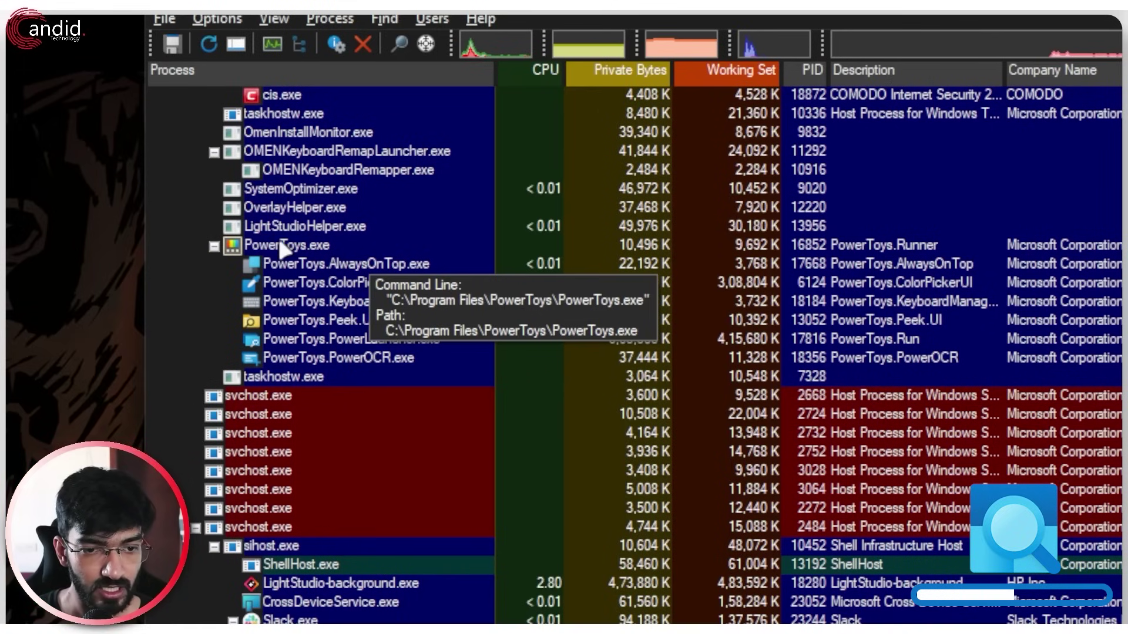
{"action": "left_click", "coordinate": [294, 245]}
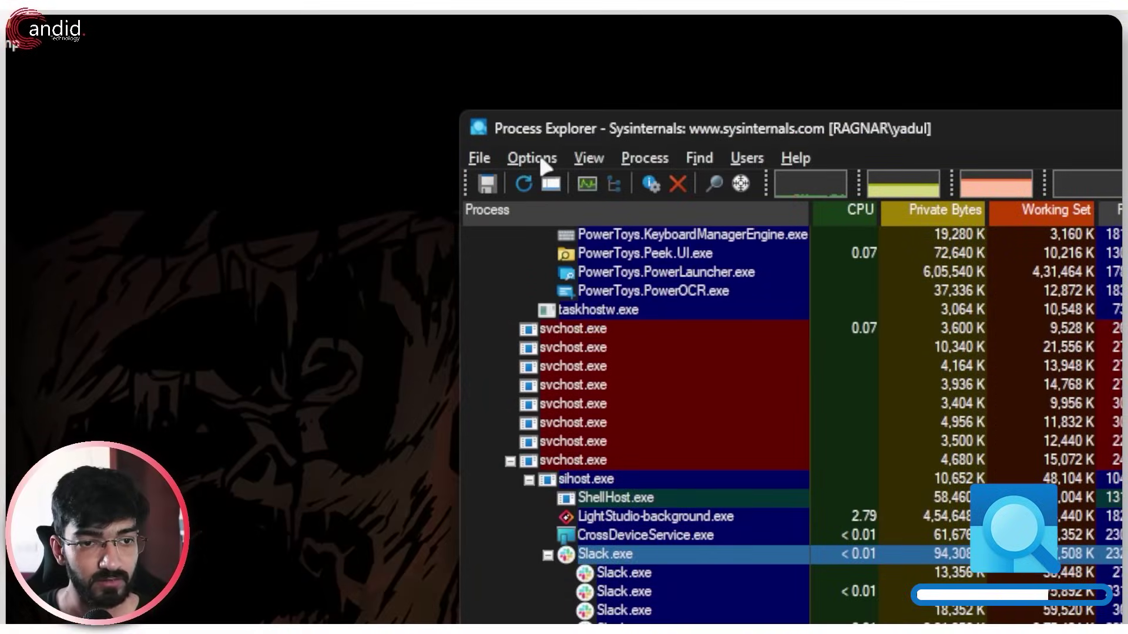
{"action": "left_click", "coordinate": [532, 157]}
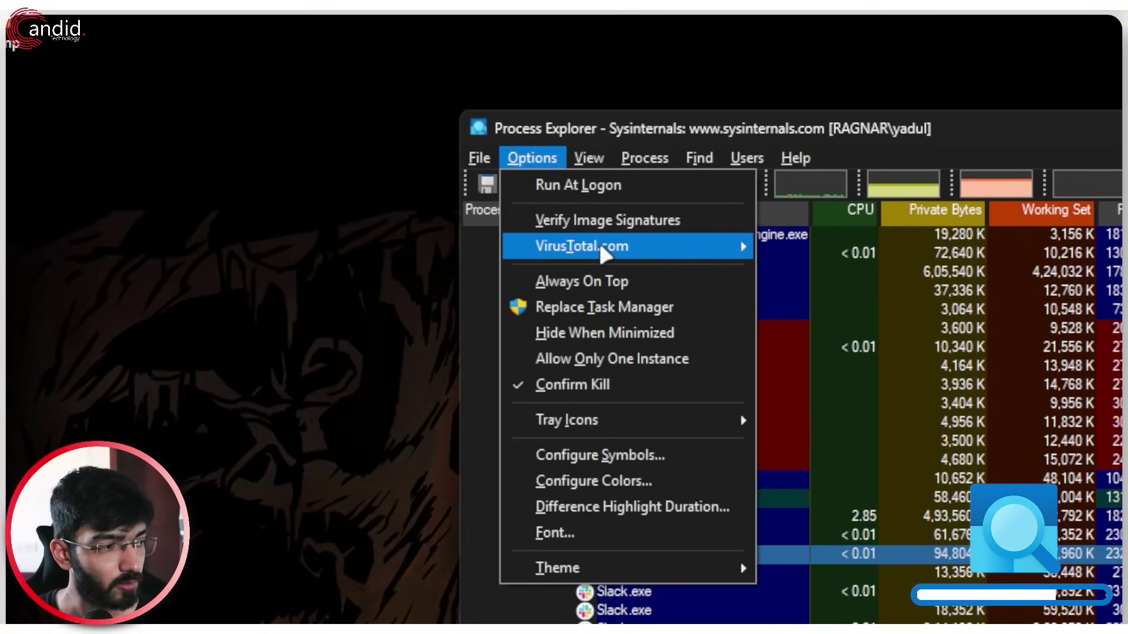
Enable Options > VirusTotal.com > Check VirusTotal.com and accept the VirusTotal terms.
{"action": "mouse_move", "coordinate": [598, 244]}
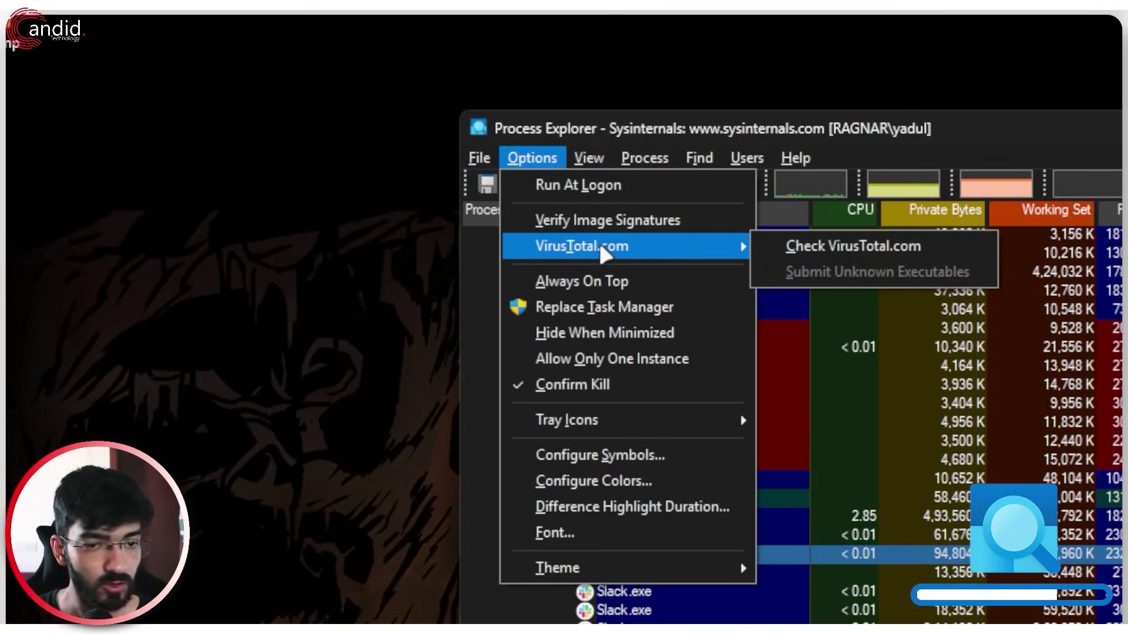
{"action": "left_click", "coordinate": [802, 247]}
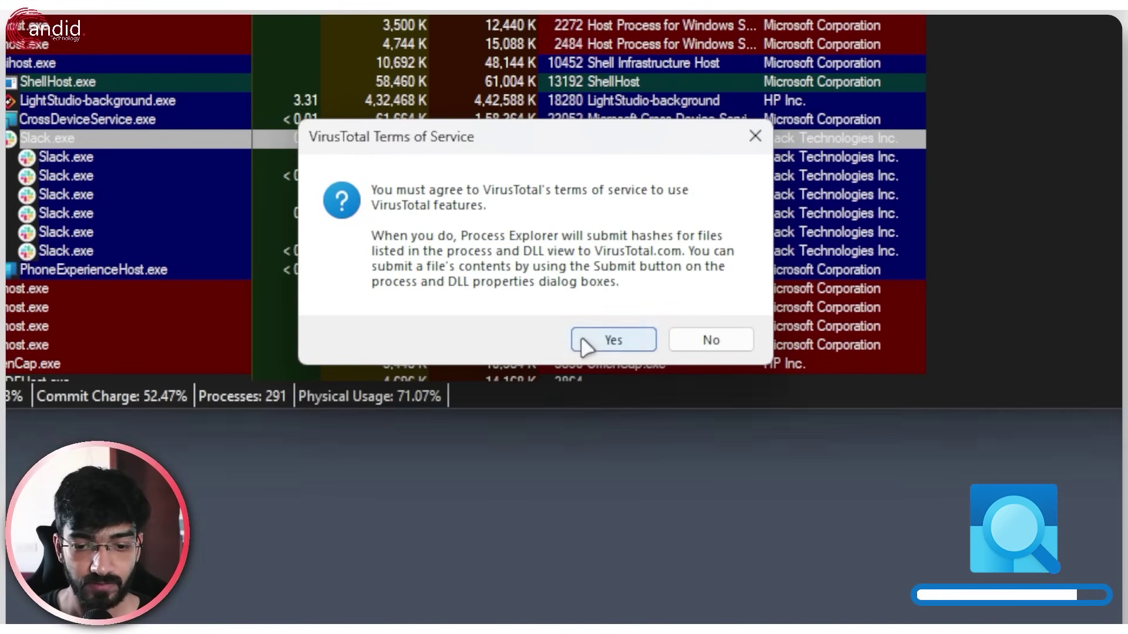
{"action": "left_click", "coordinate": [611, 340]}
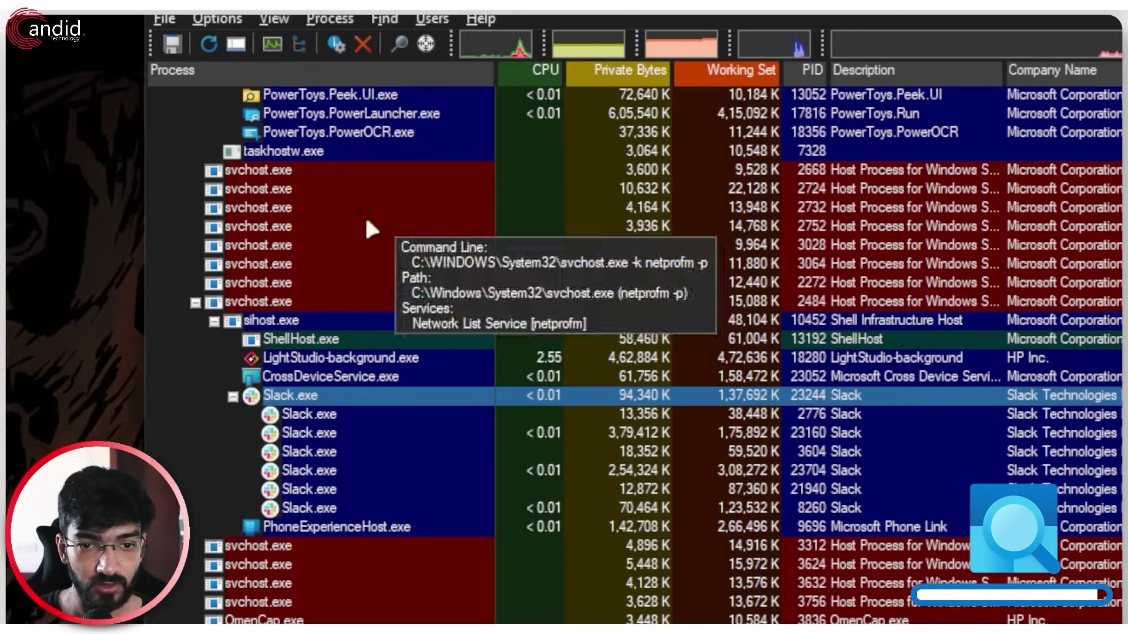
{"action": "scroll", "coordinate": [523, 369], "scroll_direction": "down", "scroll_amount": 15}
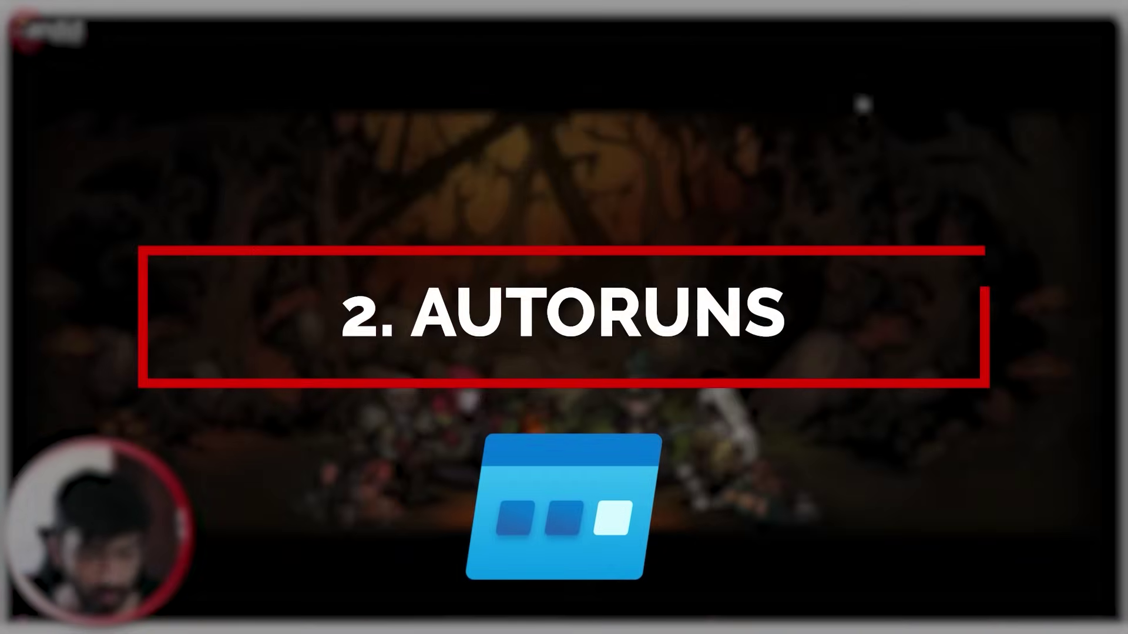
Launch Autoruns.exe from its folder, agree to the licence, close Explorer, and position Autoruns.
{"action": "double_click", "coordinate": [491, 175]}
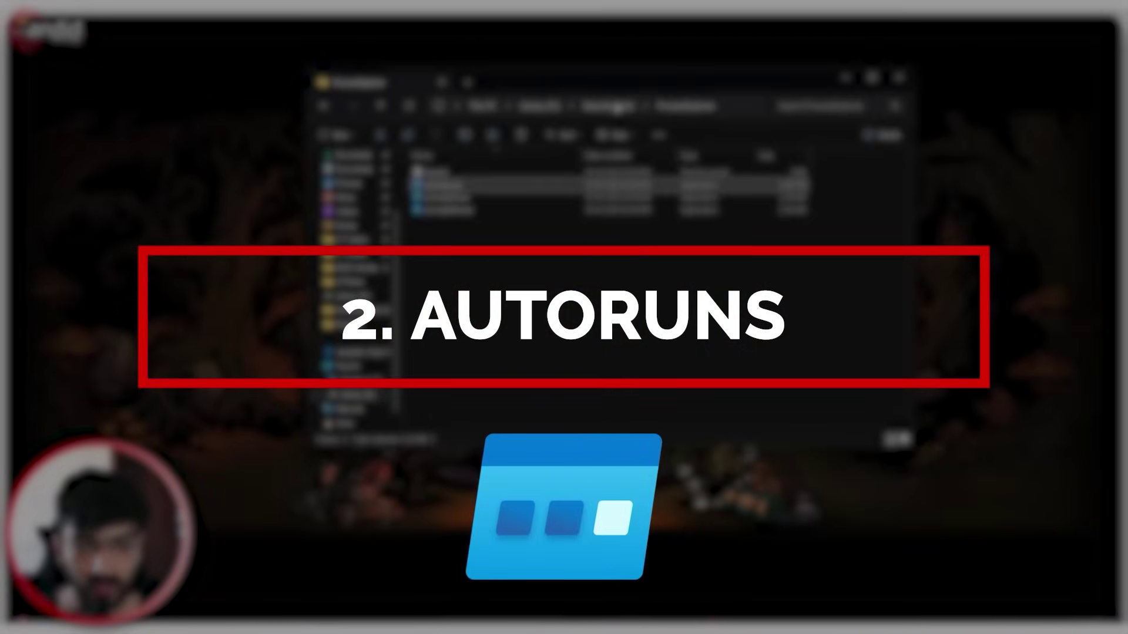
{"action": "double_click", "coordinate": [496, 186]}
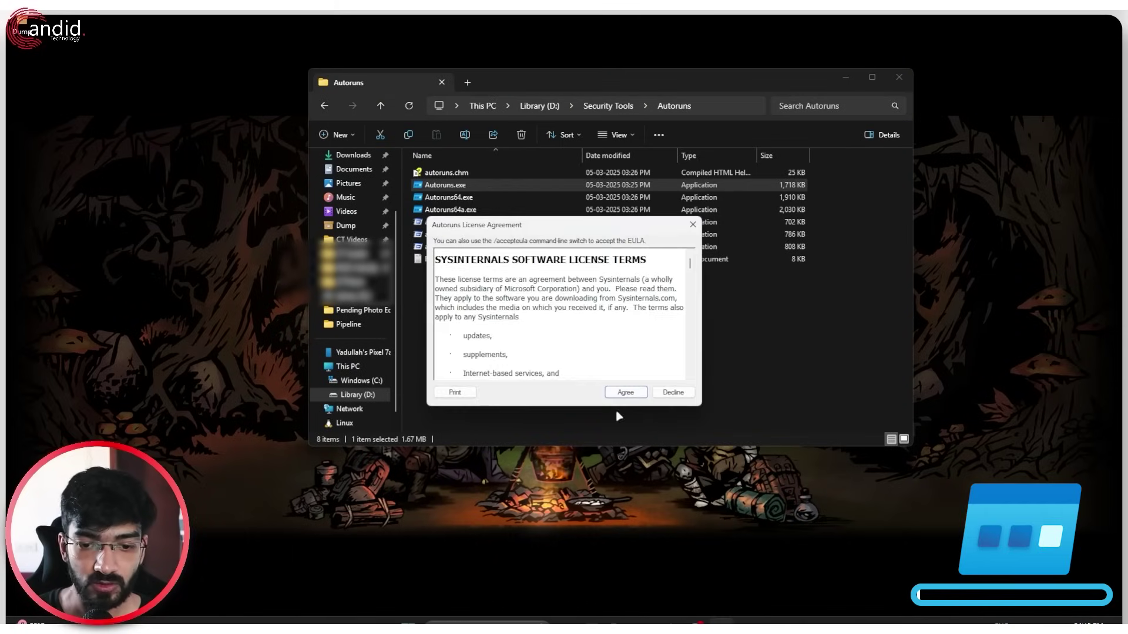
{"action": "left_click", "coordinate": [625, 391]}
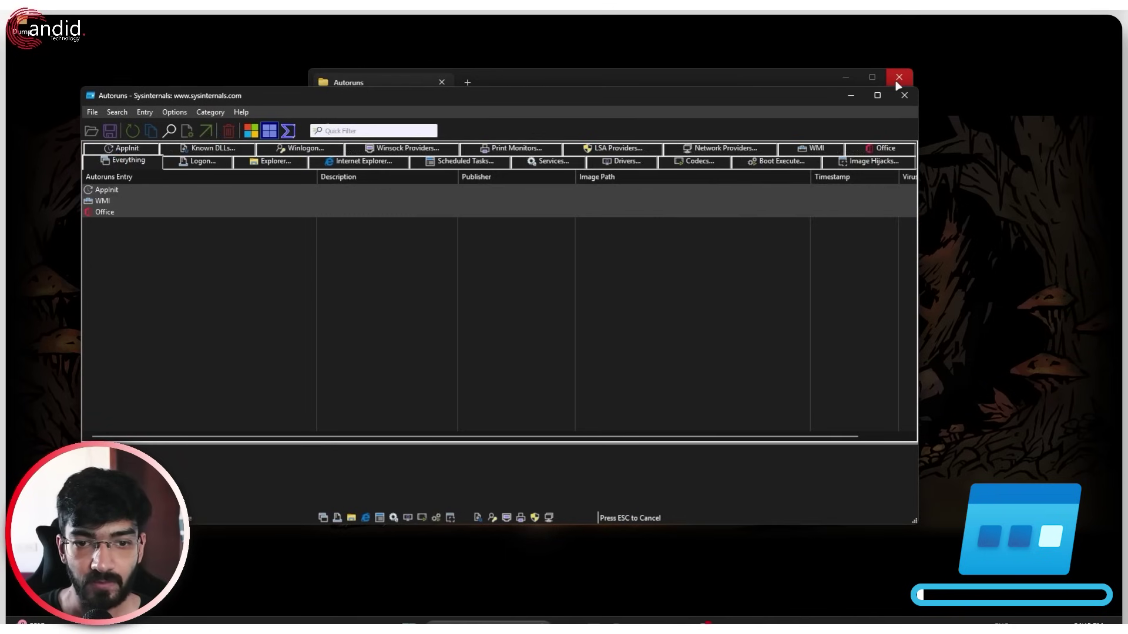
{"action": "left_click", "coordinate": [897, 79]}
{"action": "left_click_drag", "start_coordinate": [447, 100], "coordinate": [484, 92]}
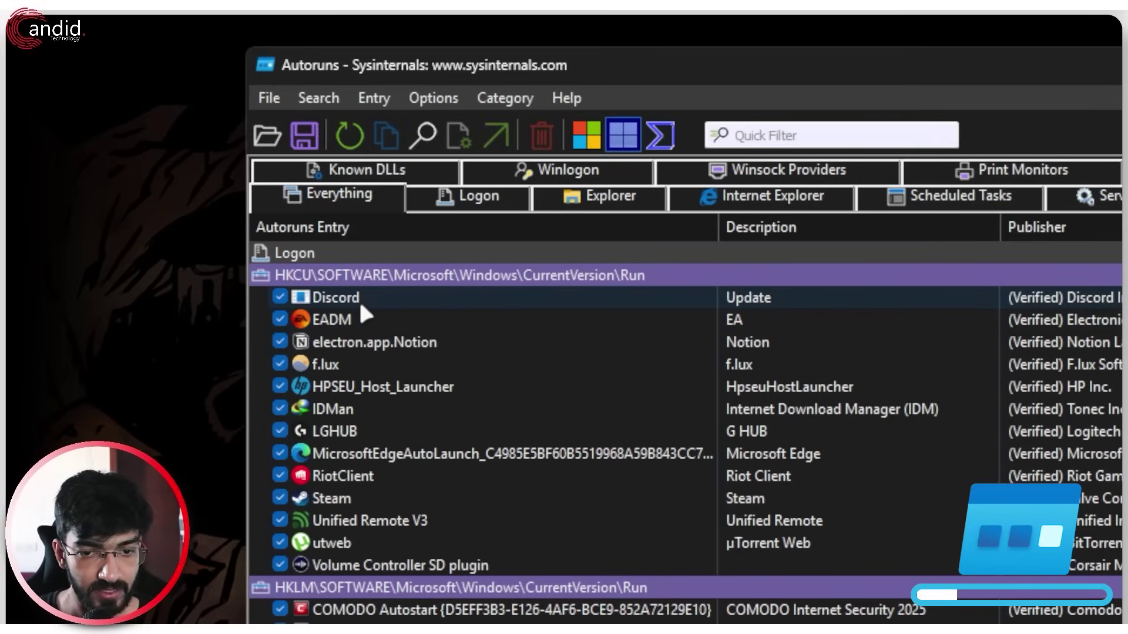
{"action": "left_click", "coordinate": [356, 317]}
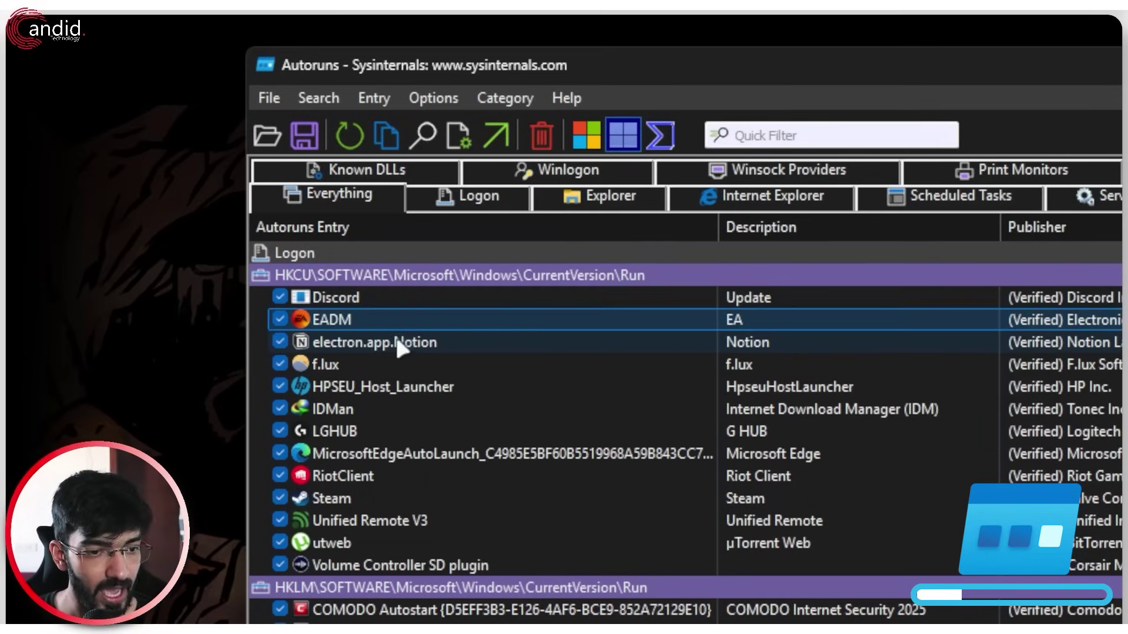
{"action": "left_click", "coordinate": [397, 386]}
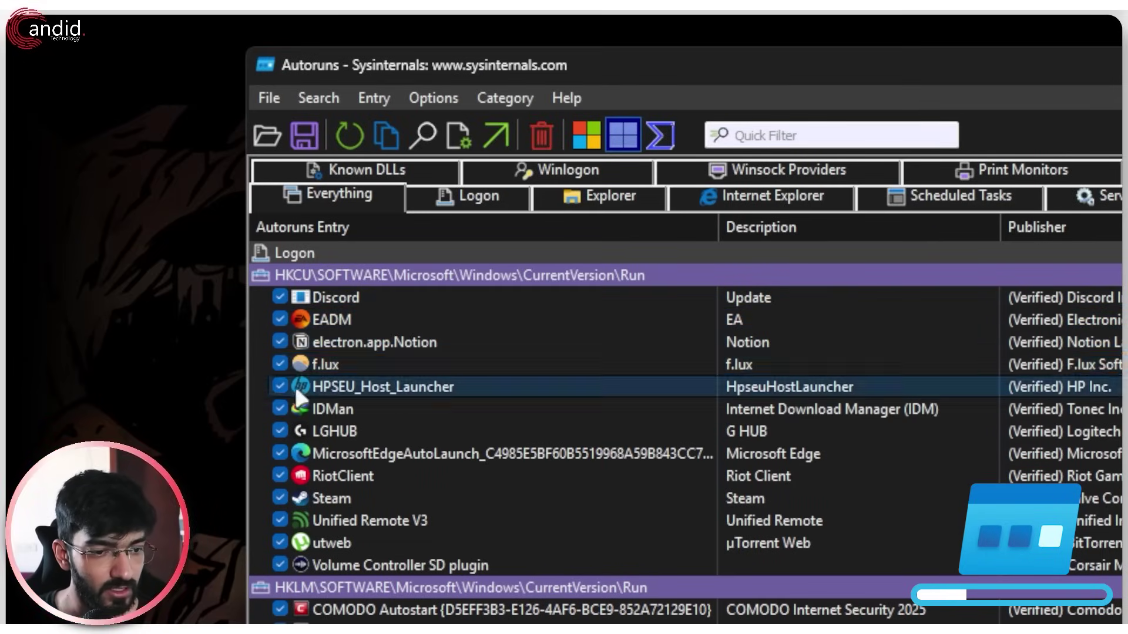
{"action": "left_click", "coordinate": [381, 405]}
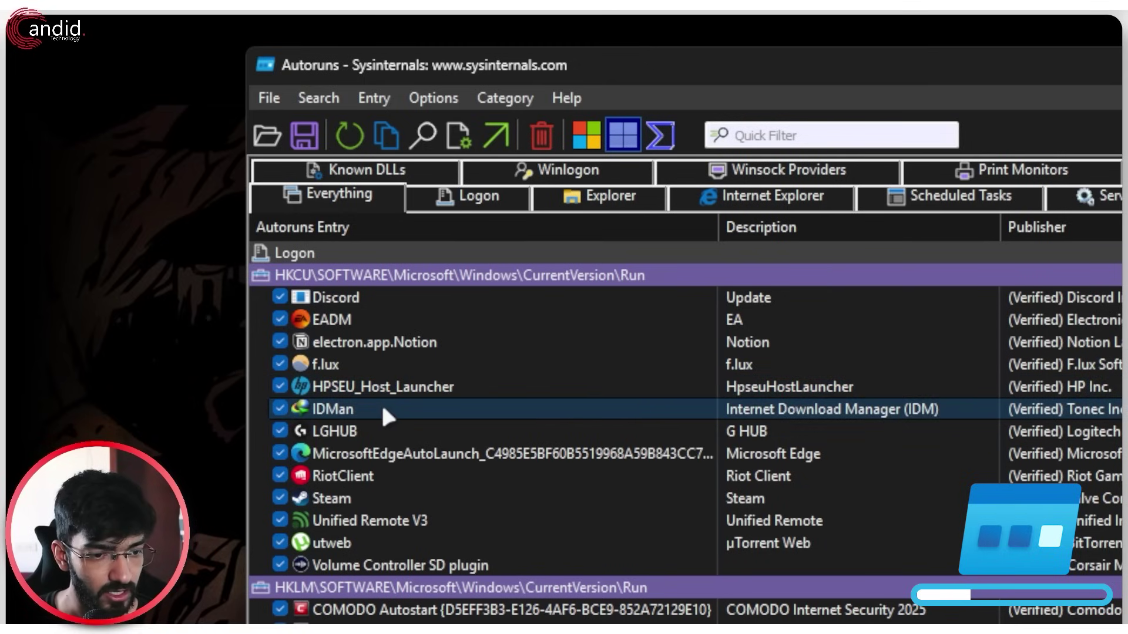
{"action": "left_click", "coordinate": [379, 426]}
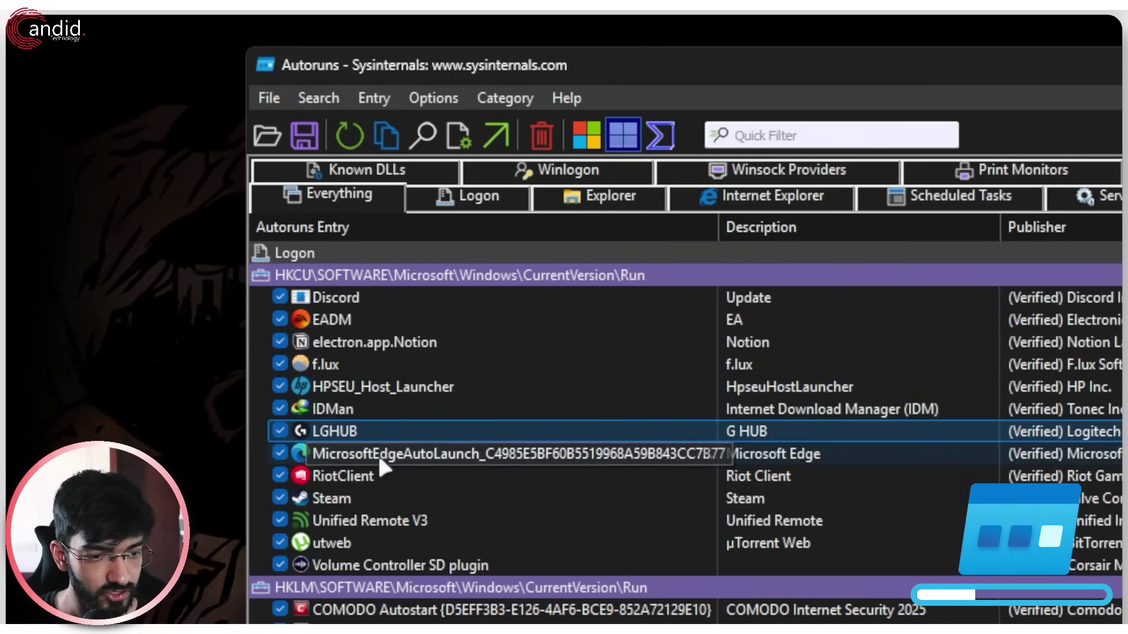
{"action": "left_click", "coordinate": [378, 454]}
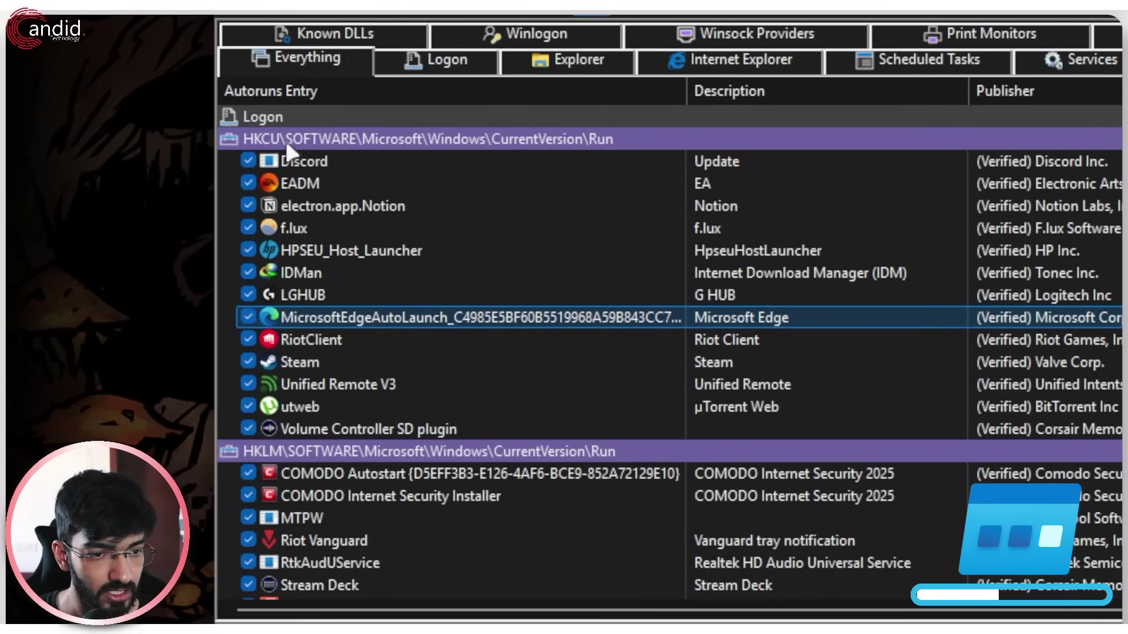
{"action": "scroll", "coordinate": [403, 316], "scroll_direction": "down", "scroll_amount": 6}
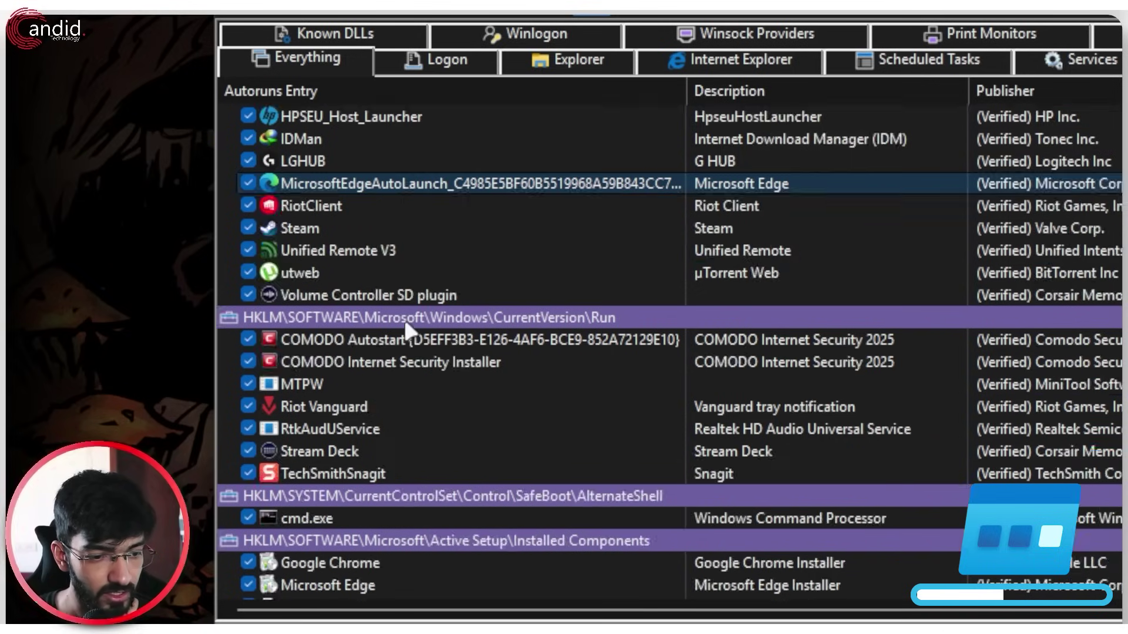
{"action": "scroll", "coordinate": [405, 324], "scroll_direction": "up", "scroll_amount": 6}
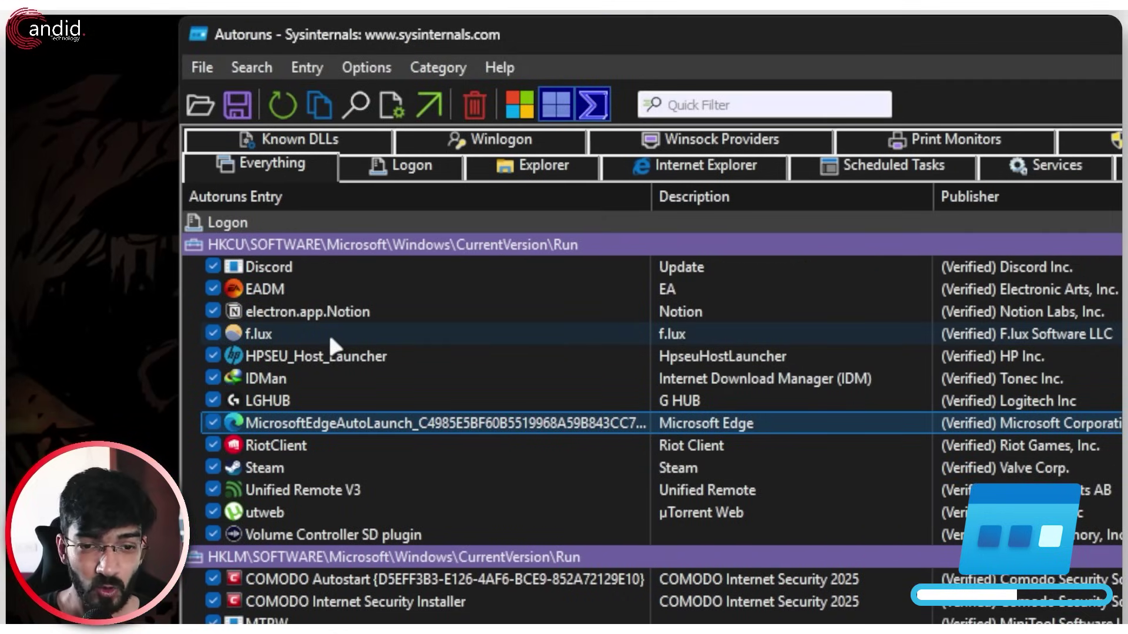
{"action": "left_click", "coordinate": [411, 330]}
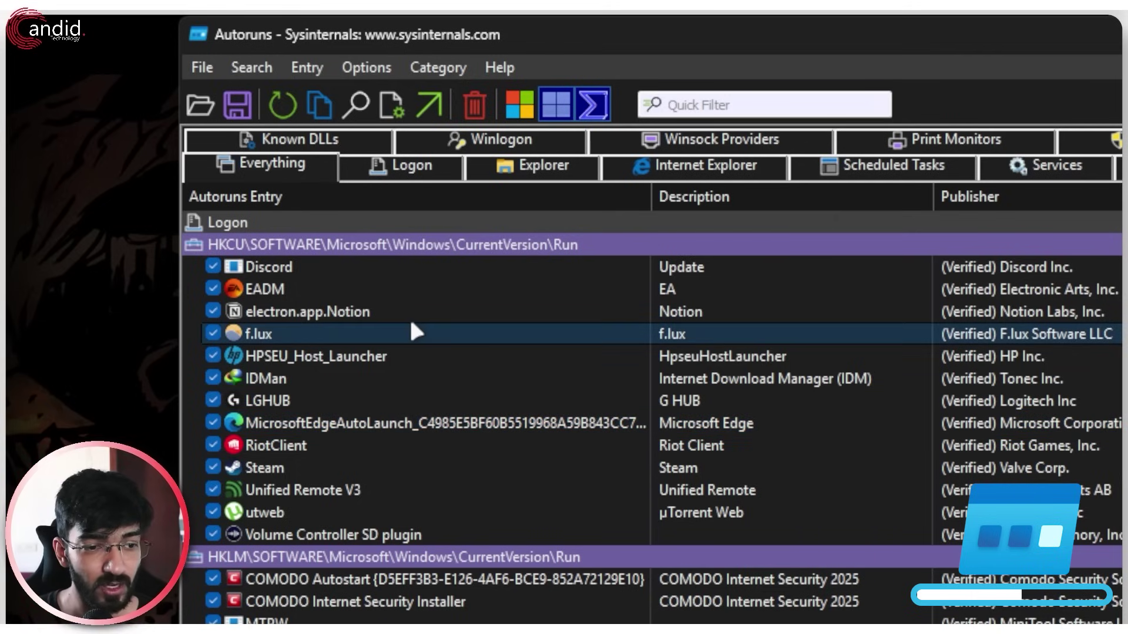
{"action": "scroll", "coordinate": [412, 329], "scroll_direction": "down", "scroll_amount": 7}
{"action": "scroll", "coordinate": [411, 329], "scroll_direction": "up", "scroll_amount": 8}
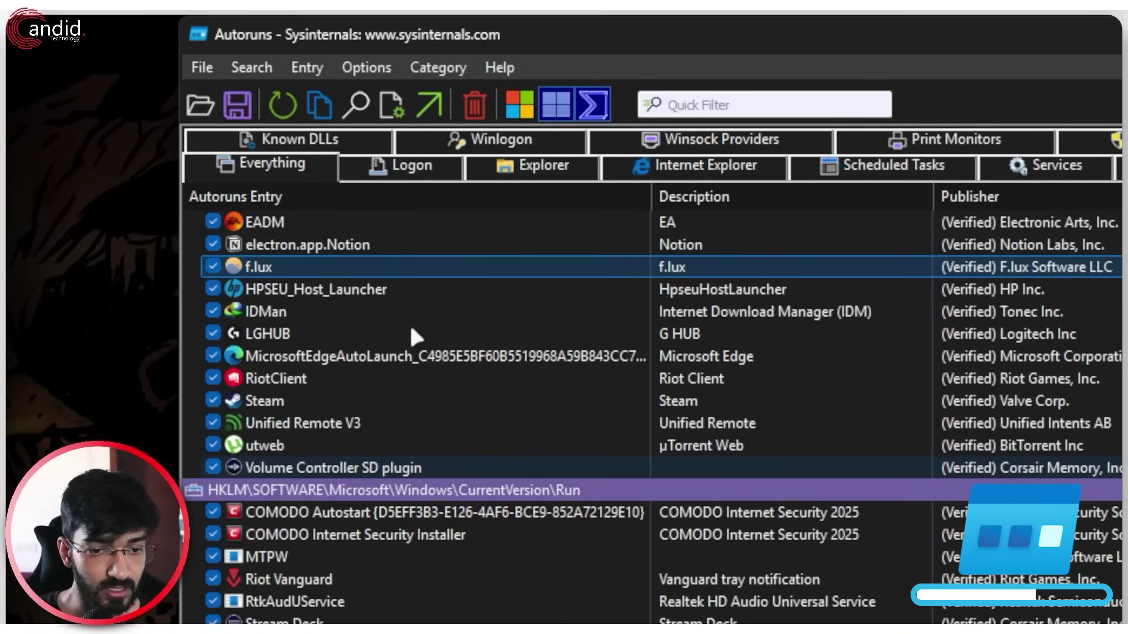
{"action": "left_click", "coordinate": [304, 225]}
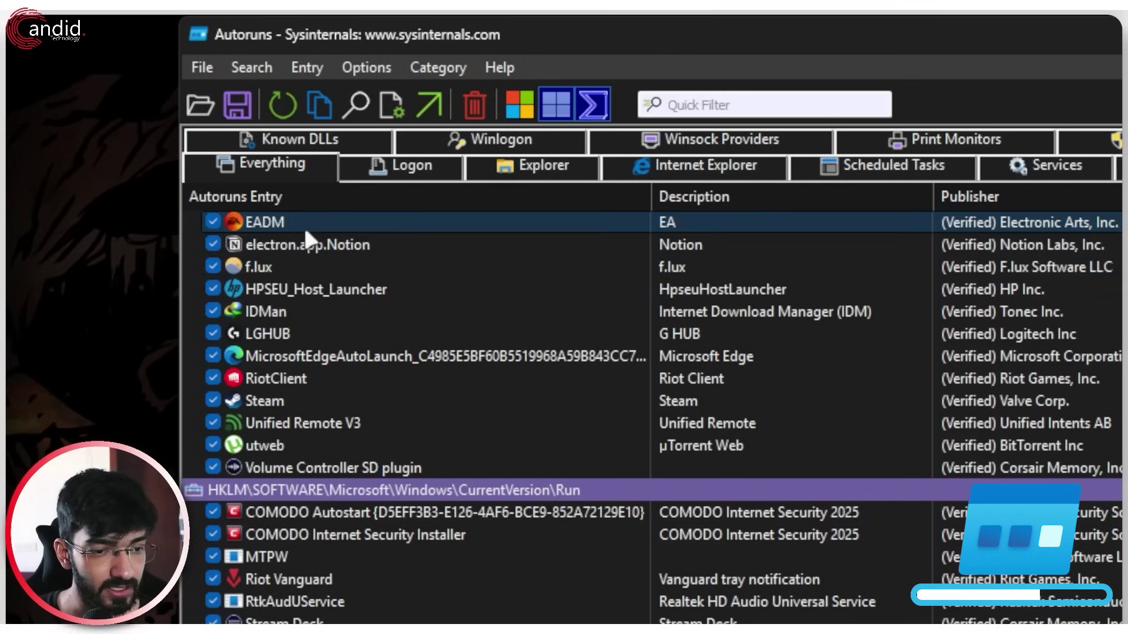
{"action": "left_click", "coordinate": [311, 427]}
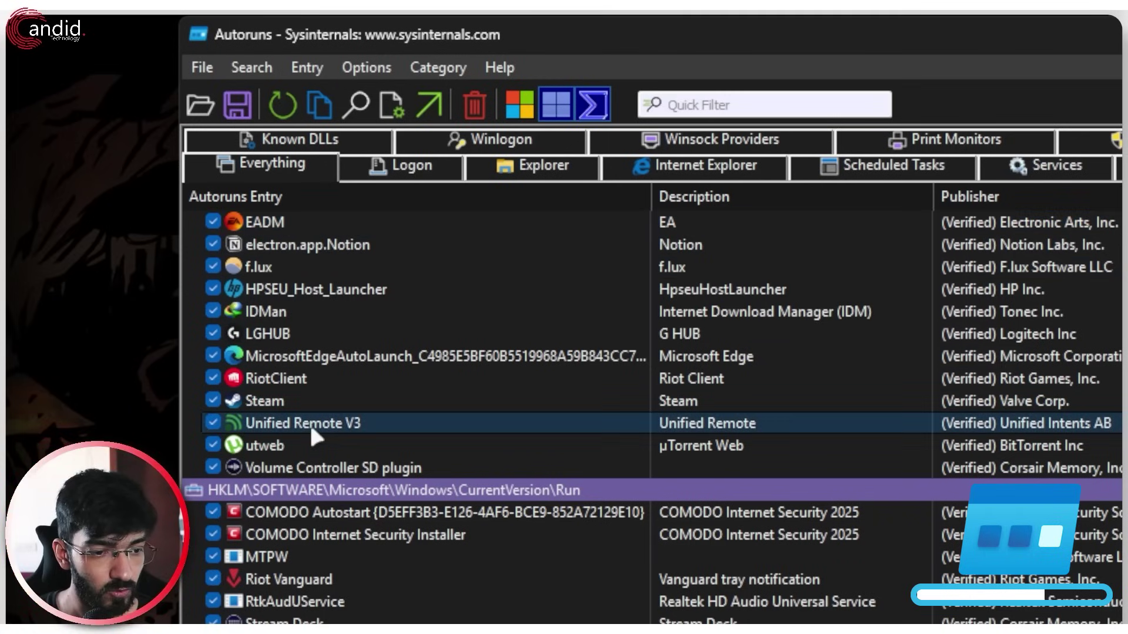
{"action": "left_click", "coordinate": [213, 423]}
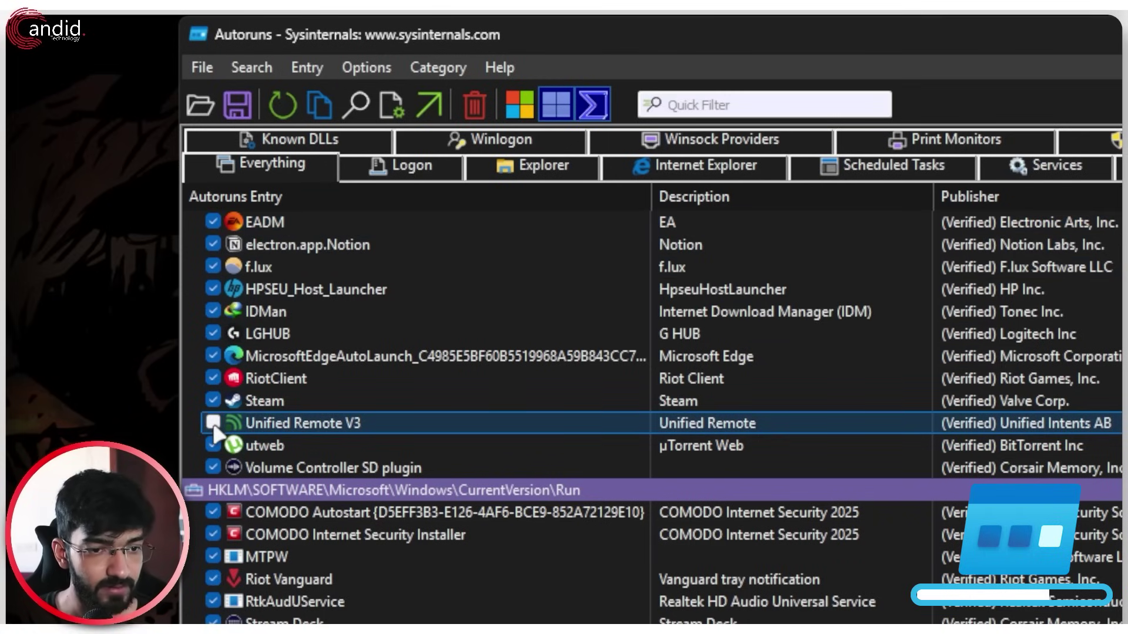
{"action": "left_click", "coordinate": [213, 425]}
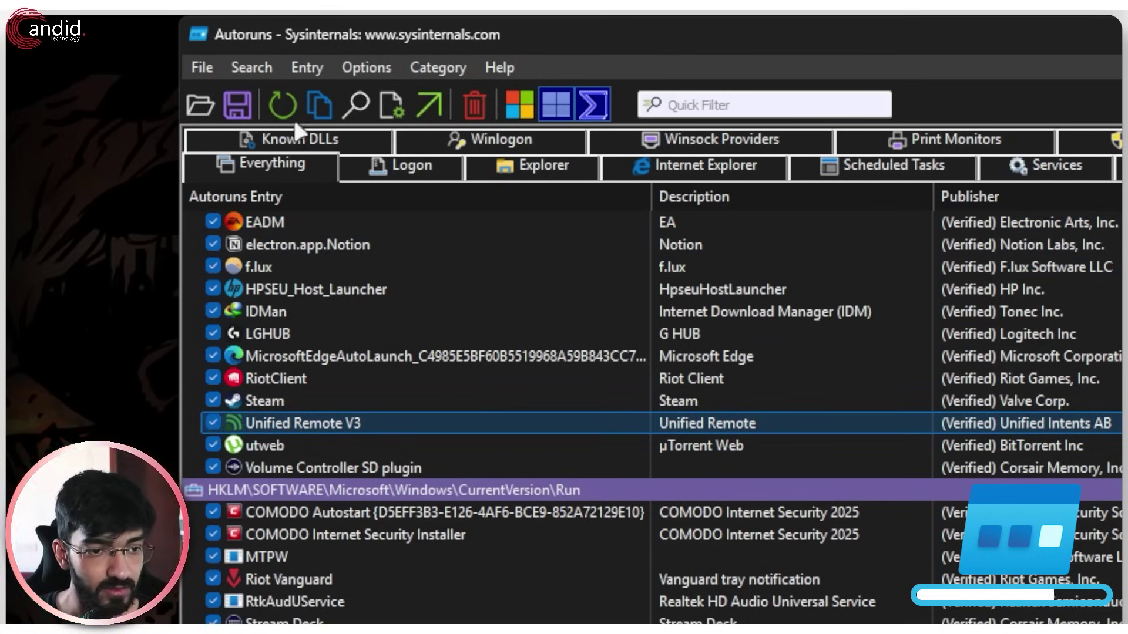
{"action": "left_click", "coordinate": [283, 105]}
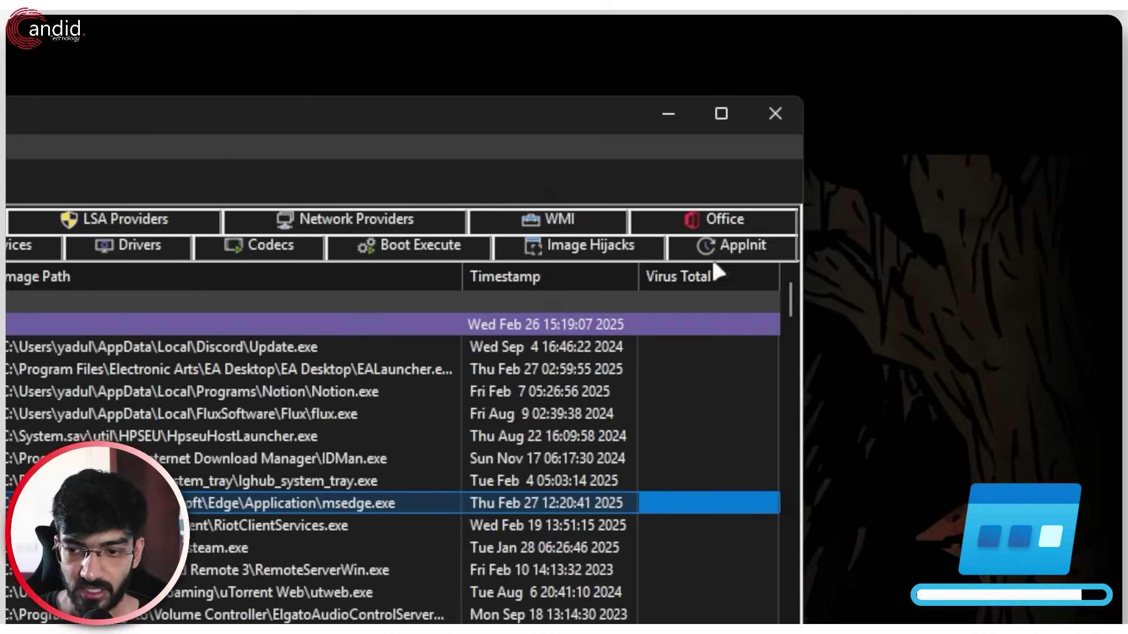
{"action": "scroll", "coordinate": [695, 451], "scroll_direction": "down", "scroll_amount": 5}
{"action": "scroll", "coordinate": [695, 451], "scroll_direction": "up", "scroll_amount": 5}
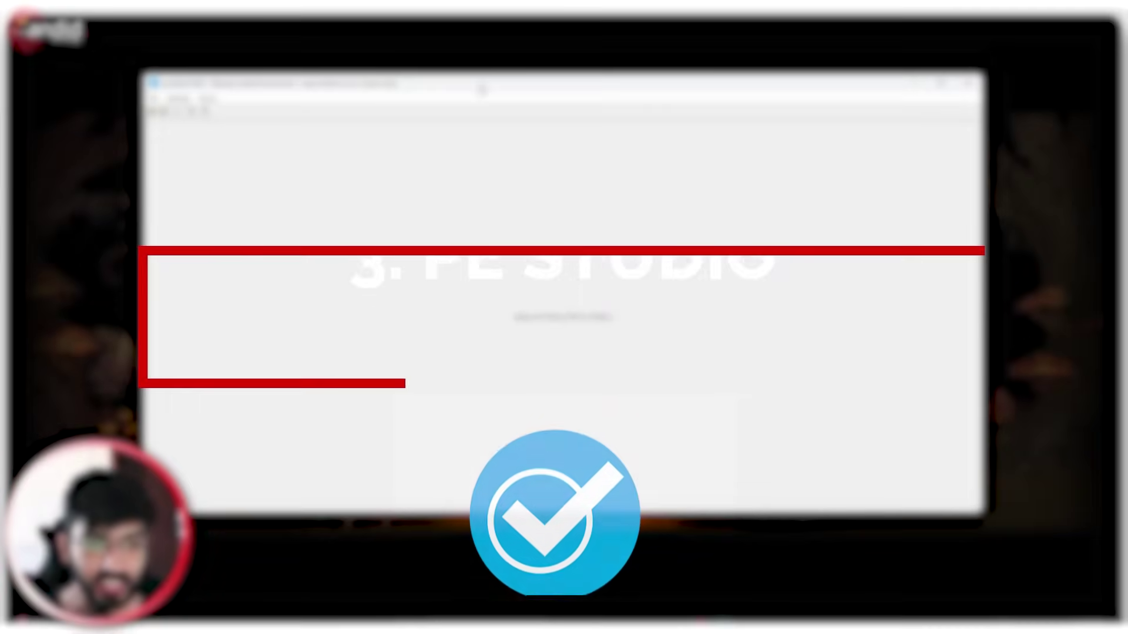
Place pestudio beside File Explorer and load muo-vertical-tabs-featured.jpg from the Dump folder.
{"action": "left_click_drag", "start_coordinate": [981, 511], "coordinate": [604, 416]}
{"action": "left_click_drag", "start_coordinate": [319, 84], "coordinate": [358, 92]}
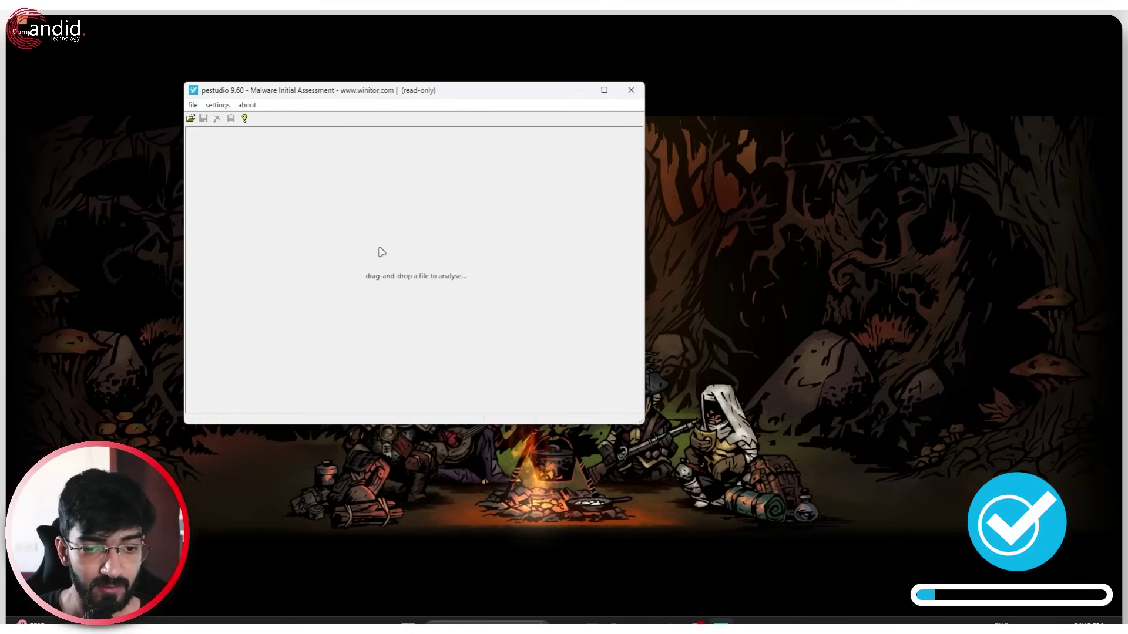
{"action": "key", "text": "alt+Tab"}
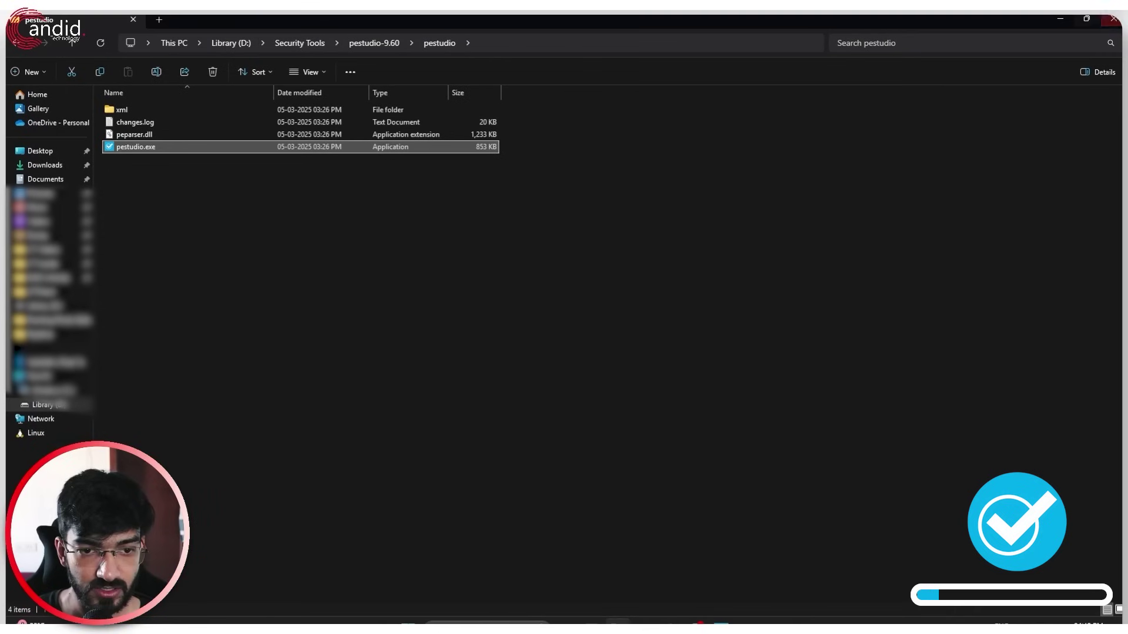
{"action": "key", "text": "super+Down"}
{"action": "left_click_drag", "start_coordinate": [650, 82], "coordinate": [803, 105]}
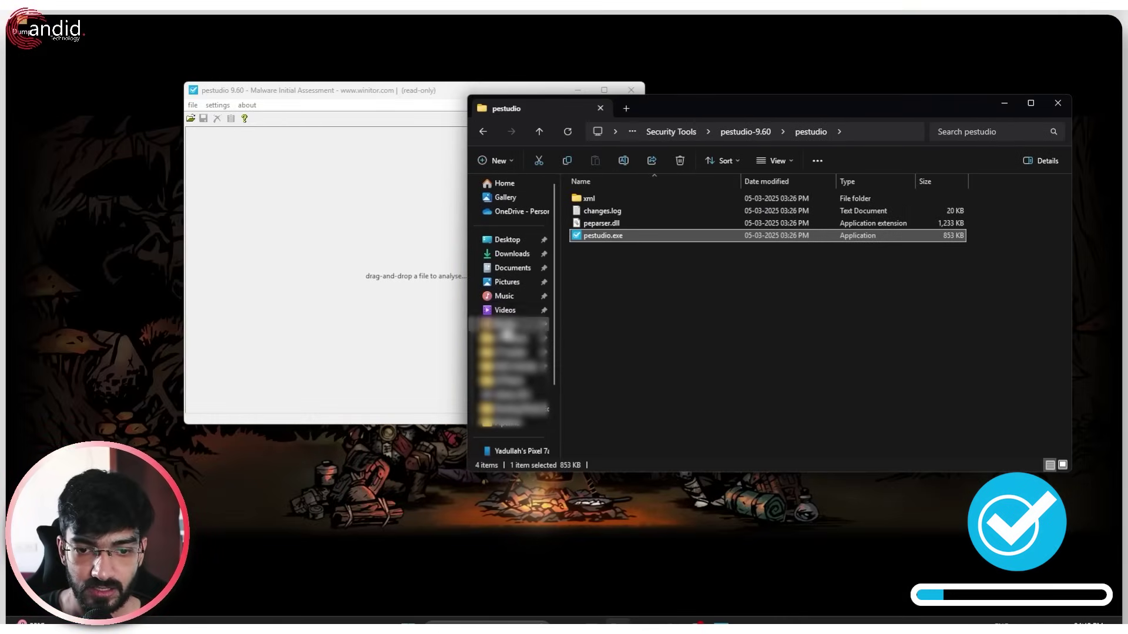
{"action": "left_click", "coordinate": [508, 324]}
{"action": "scroll", "coordinate": [822, 353], "scroll_direction": "down", "scroll_amount": 1}
{"action": "left_click_drag", "start_coordinate": [976, 387], "coordinate": [345, 252]}
{"action": "left_click", "coordinate": [423, 246]}
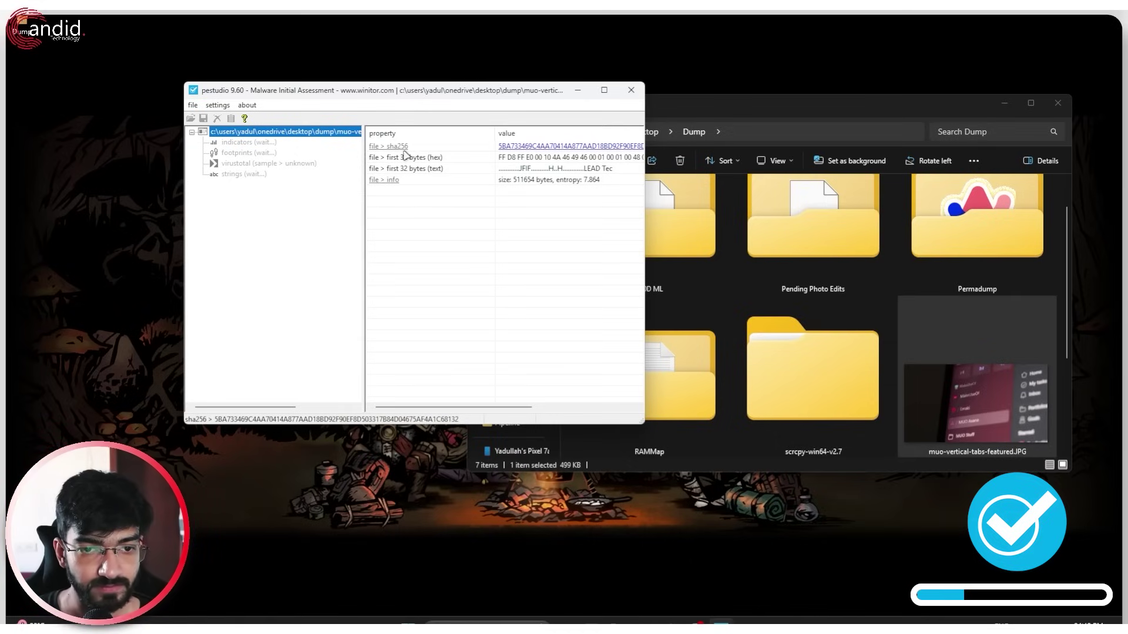
Review the image's first 32 bytes, indicators, footprints, VirusTotal result and strings.
{"action": "left_click_drag", "start_coordinate": [645, 186], "coordinate": [776, 186]}
{"action": "left_click", "coordinate": [526, 158]}
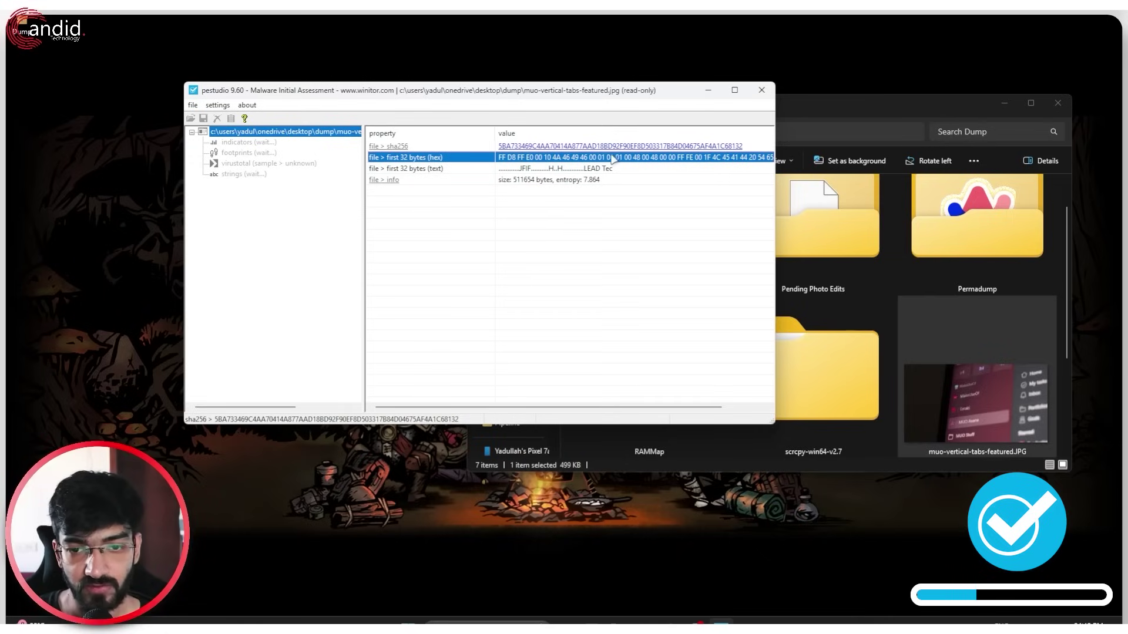
{"action": "left_click", "coordinate": [523, 169]}
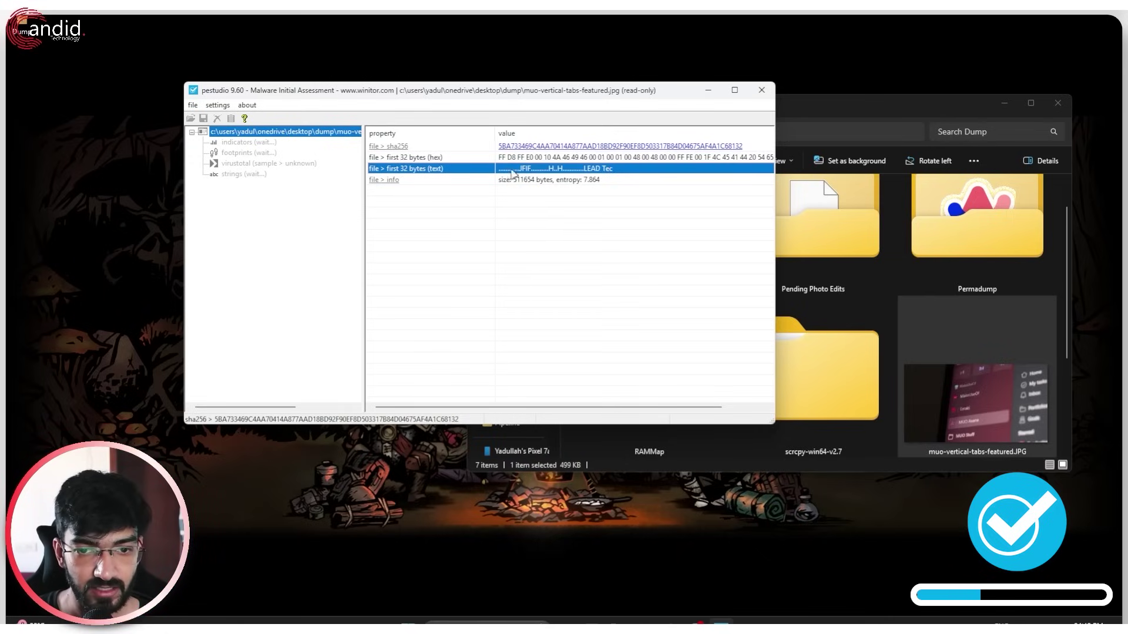
{"action": "left_click", "coordinate": [247, 142]}
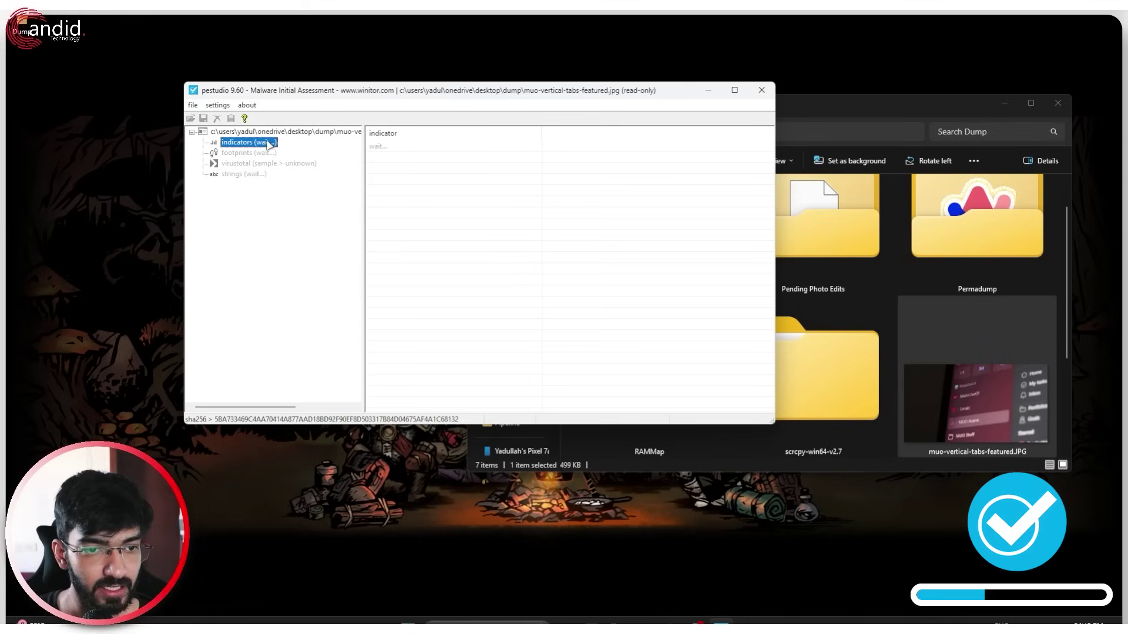
{"action": "left_click", "coordinate": [263, 153]}
{"action": "left_click", "coordinate": [264, 164]}
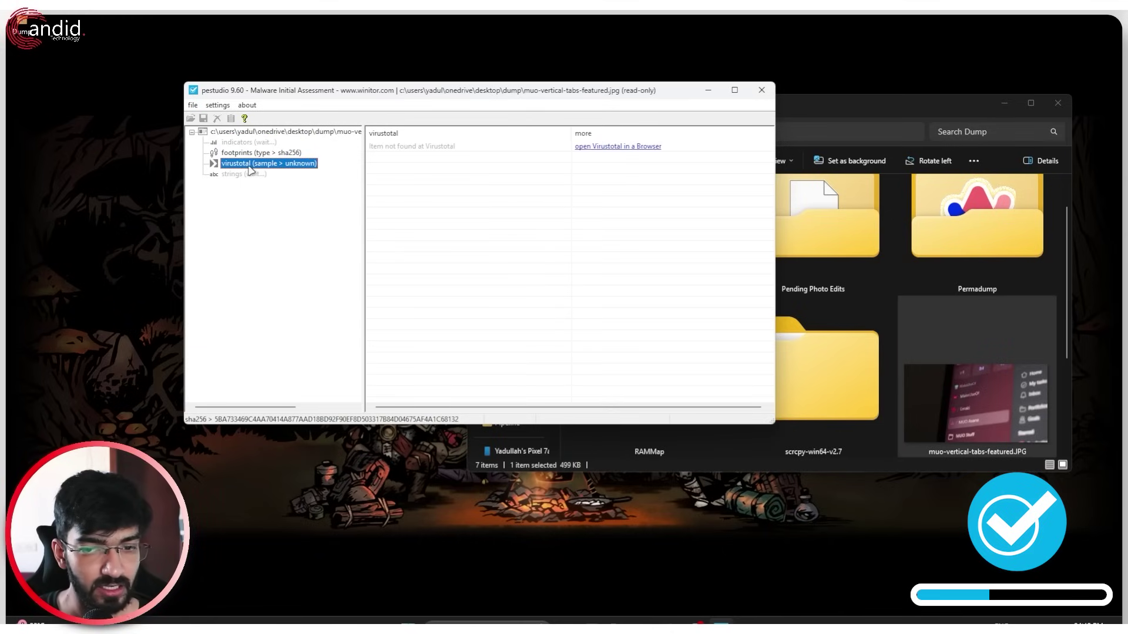
{"action": "left_click", "coordinate": [258, 174]}
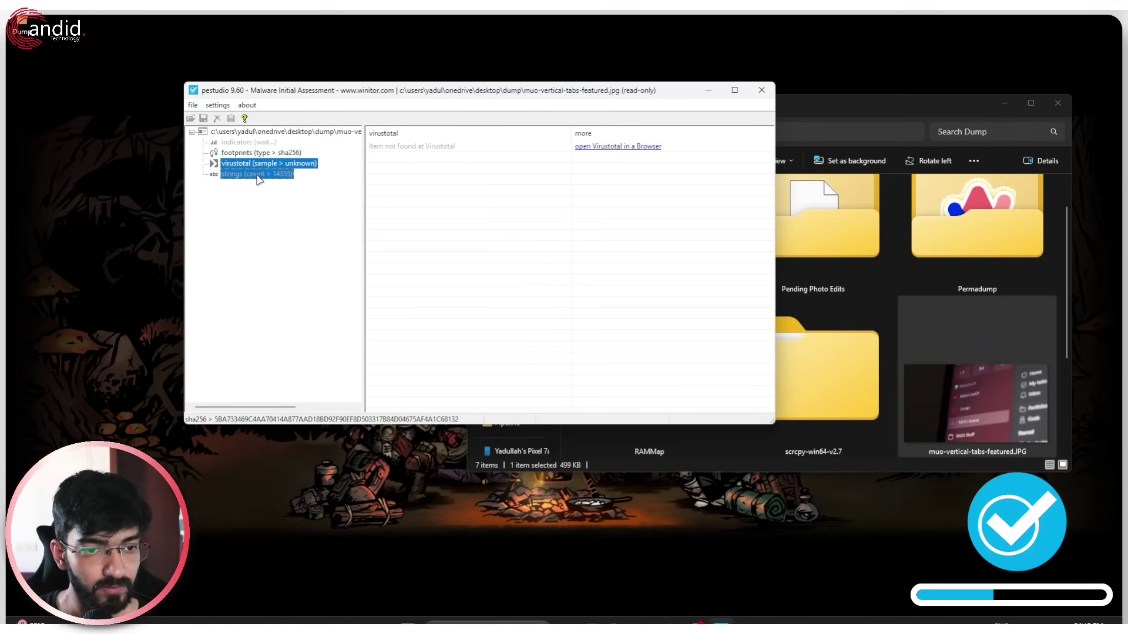
{"action": "left_click", "coordinate": [252, 155]}
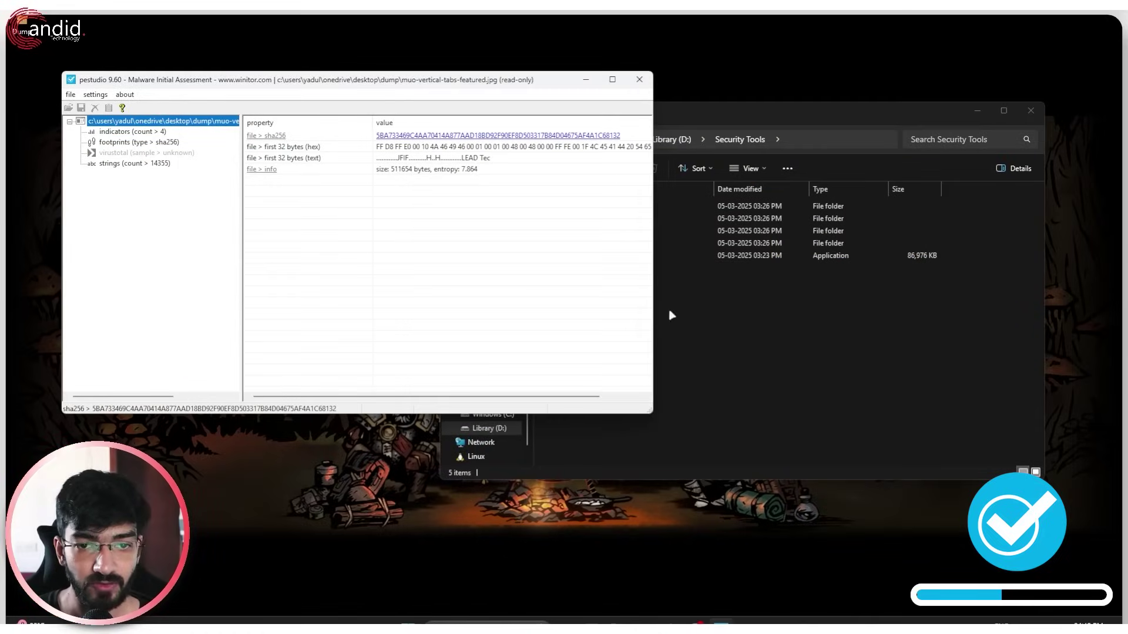
Close pestudio and relaunch pestudio.exe from the pestudio-9.60\pestudio folder.
{"action": "left_click", "coordinate": [672, 314]}
{"action": "left_click_drag", "start_coordinate": [591, 259], "coordinate": [335, 260]}
{"action": "left_click", "coordinate": [647, 83]}
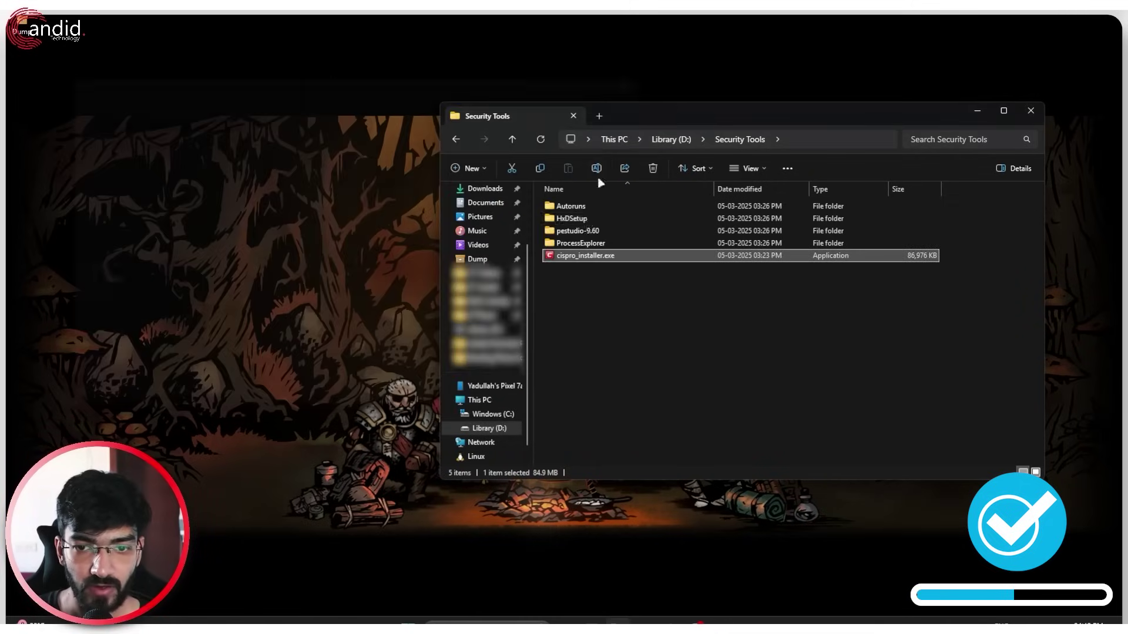
{"action": "double_click", "coordinate": [615, 232]}
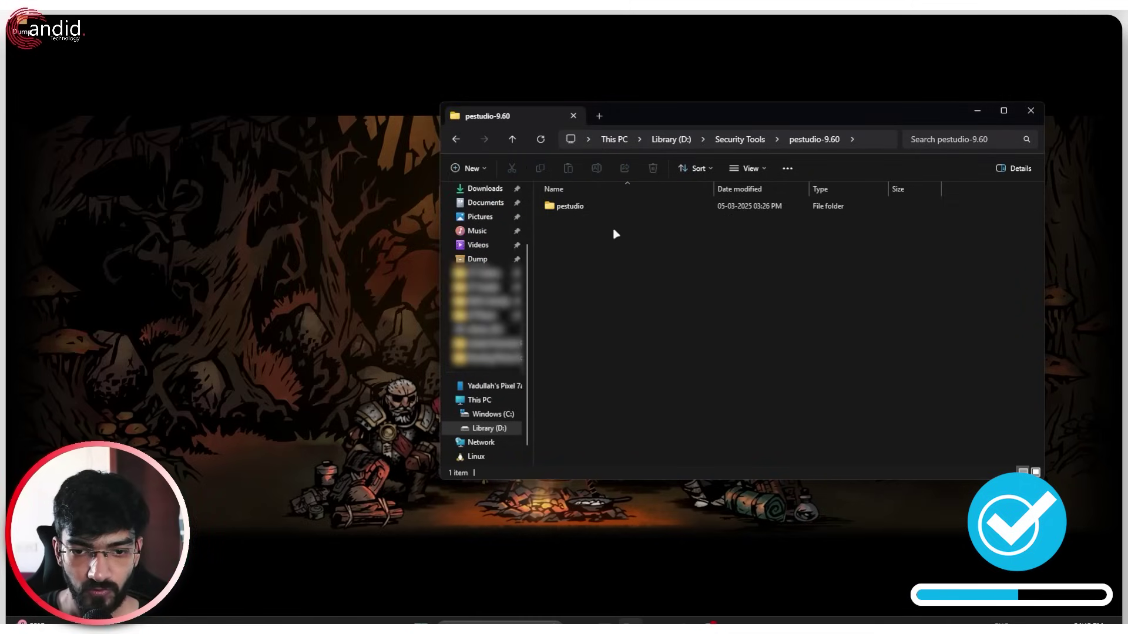
{"action": "double_click", "coordinate": [611, 209]}
{"action": "double_click", "coordinate": [608, 245]}
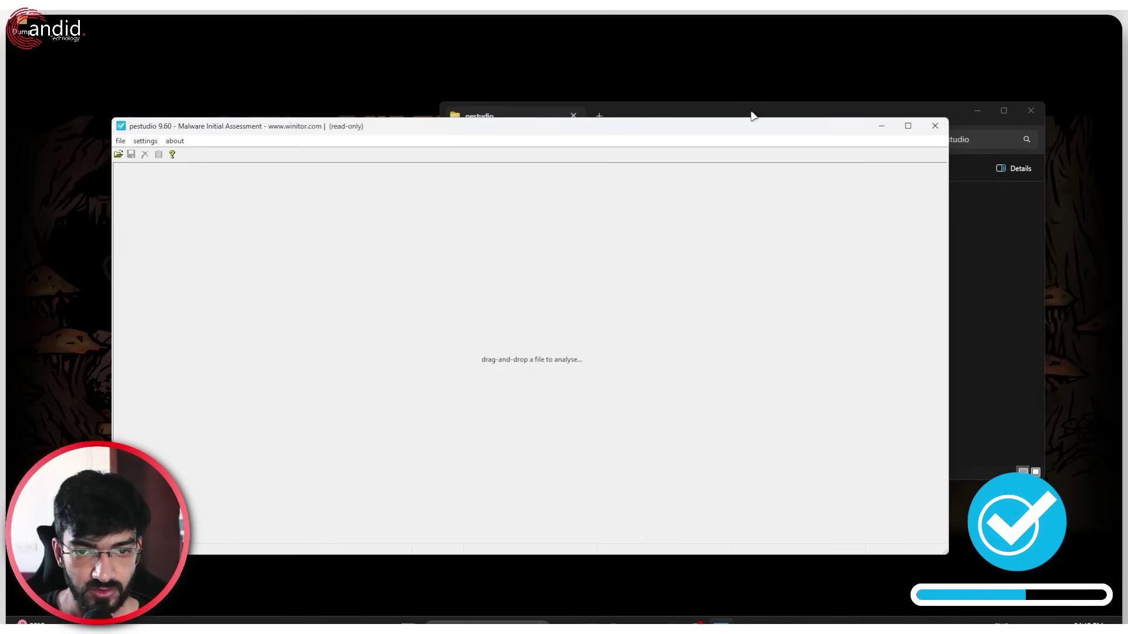
Drag cispro_installer.exe from the Security Tools folder onto pestudio for analysis.
{"action": "left_click", "coordinate": [752, 113]}
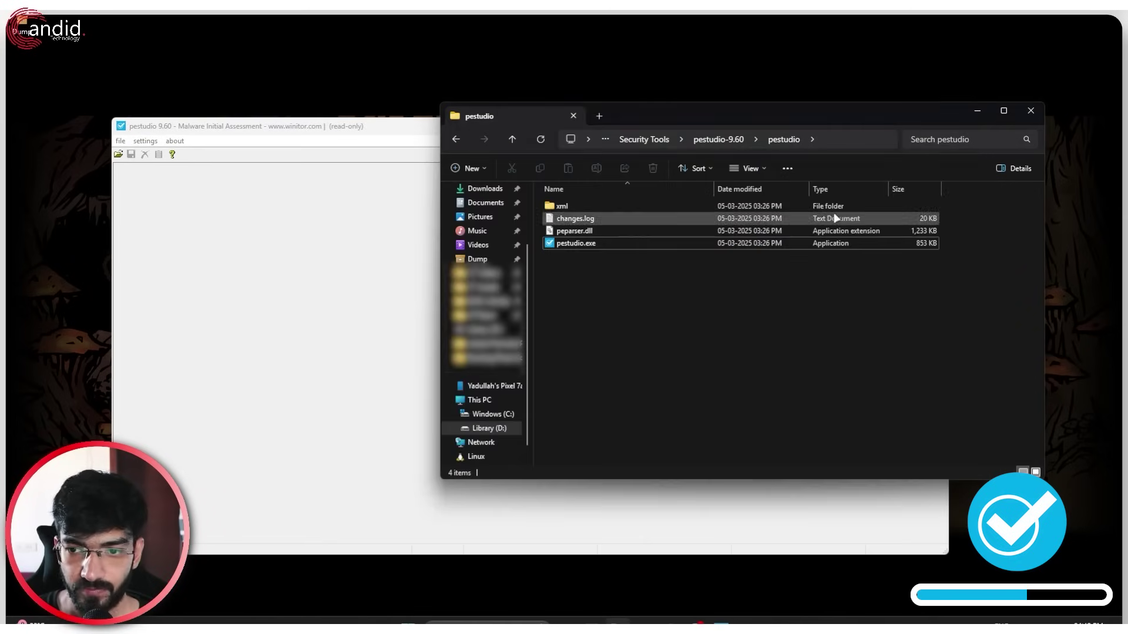
{"action": "left_click", "coordinate": [512, 139]}
{"action": "left_click", "coordinate": [513, 140]}
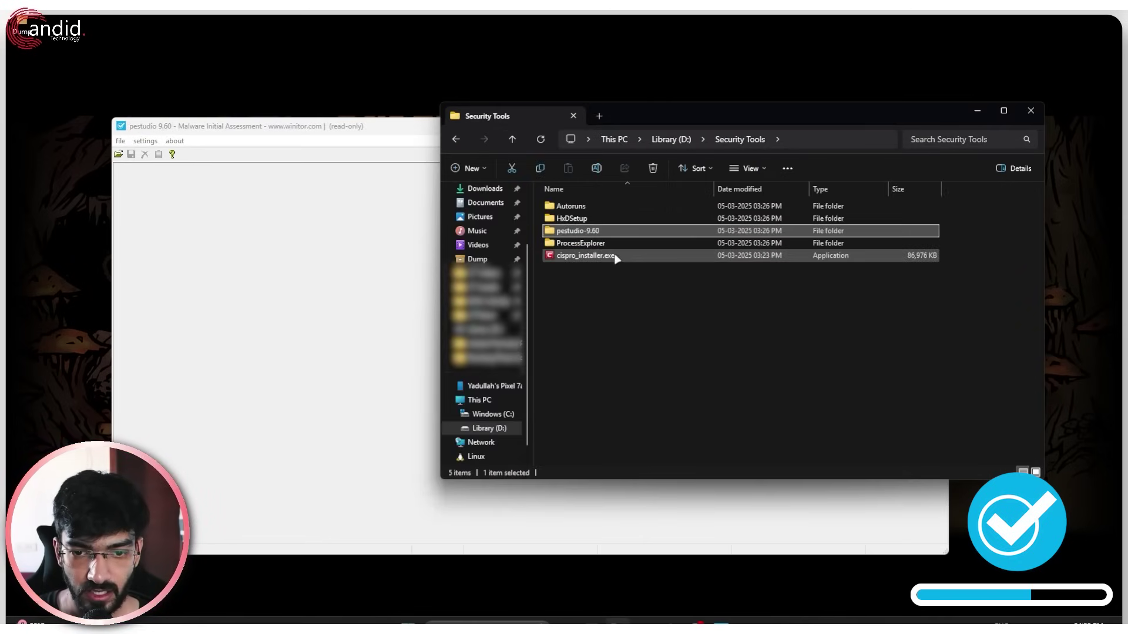
{"action": "left_click_drag", "start_coordinate": [615, 254], "coordinate": [371, 299]}
{"action": "left_click_drag", "start_coordinate": [604, 256], "coordinate": [355, 300]}
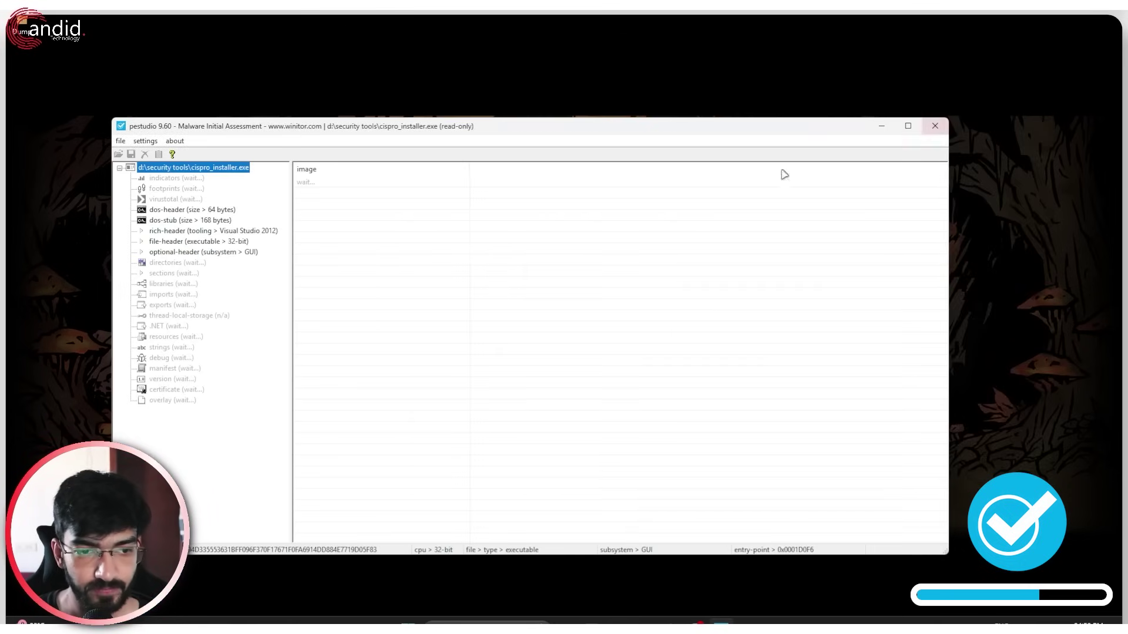
Browse cispro_installer.exe's VirusTotal vendor scores, then show its general file properties.
{"action": "left_click_drag", "start_coordinate": [477, 119], "coordinate": [478, 103]}
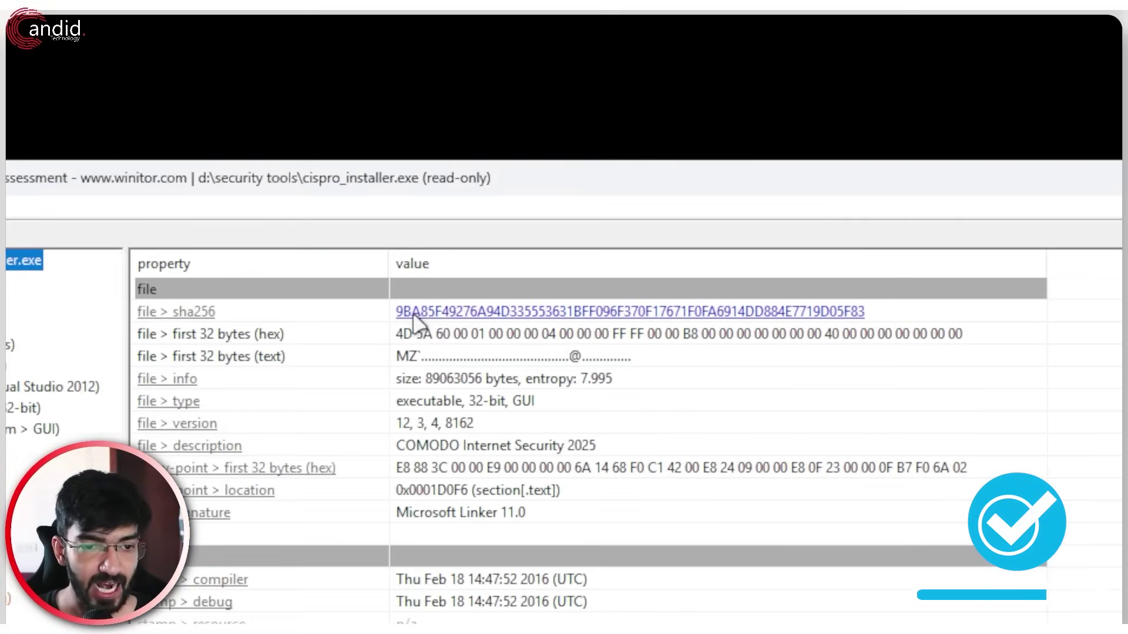
{"action": "left_click", "coordinate": [388, 324]}
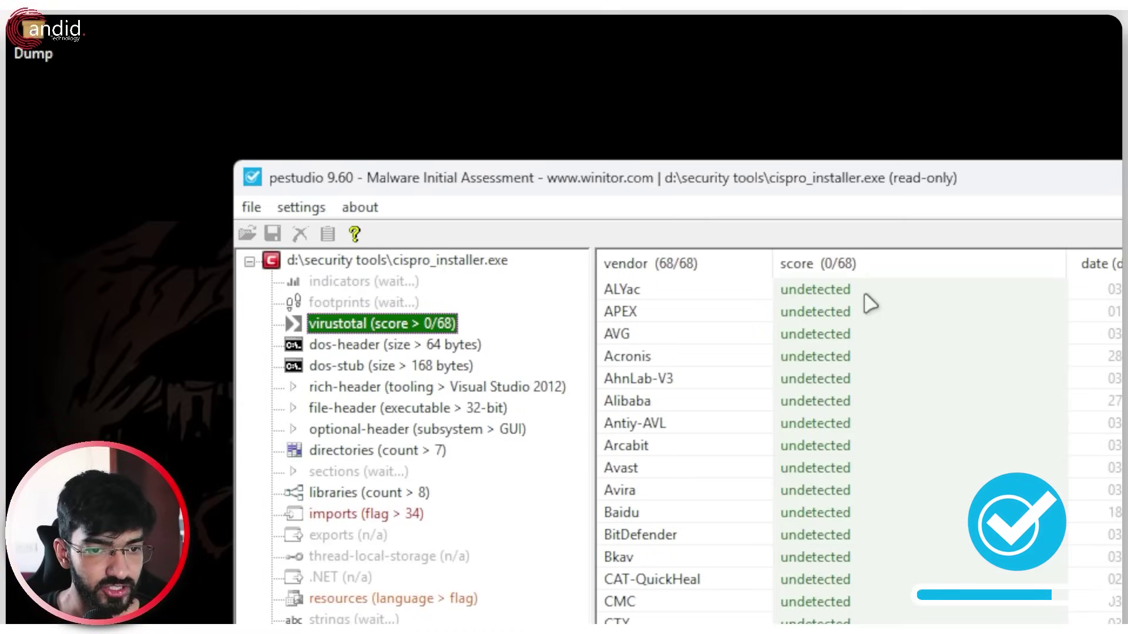
{"action": "scroll", "coordinate": [852, 388], "scroll_direction": "down", "scroll_amount": 10}
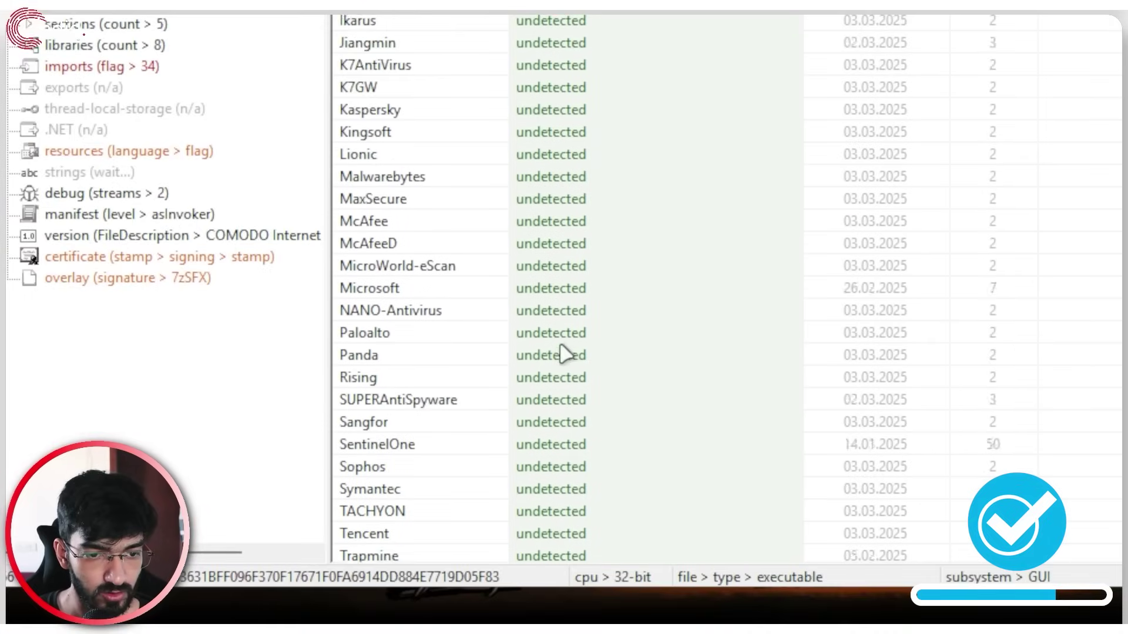
{"action": "scroll", "coordinate": [559, 352], "scroll_direction": "down", "scroll_amount": 6}
{"action": "scroll", "coordinate": [566, 157], "scroll_direction": "up", "scroll_amount": 15}
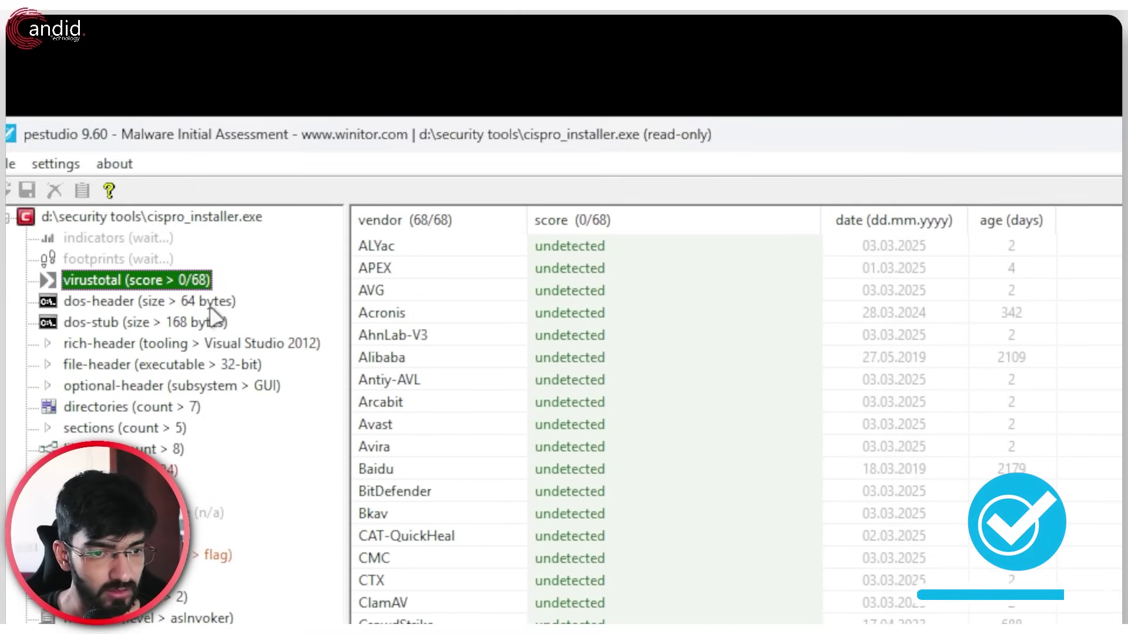
{"action": "left_click", "coordinate": [147, 217]}
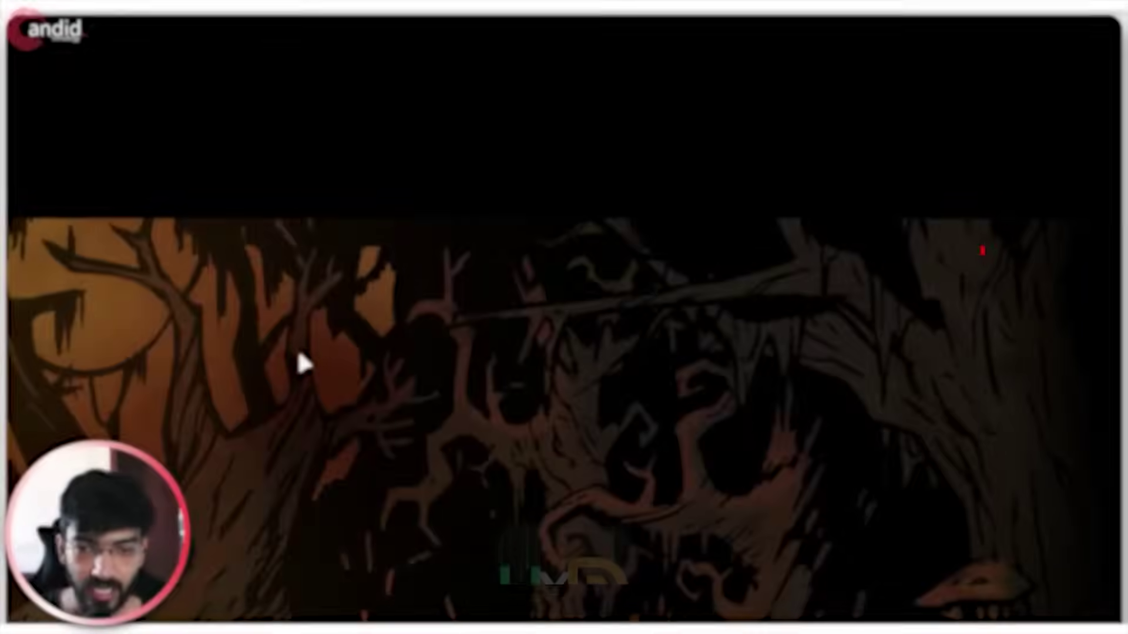
Launch HxD through a Start menu search for 'hxd'.
{"action": "key", "text": "super"}
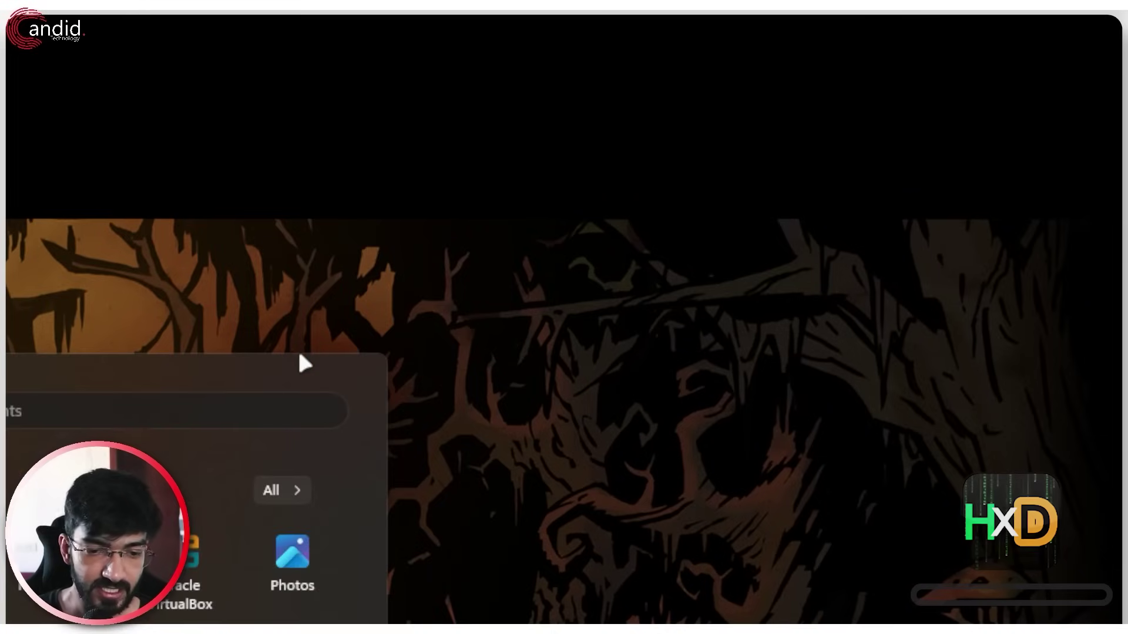
{"action": "type", "text": "hxd"}
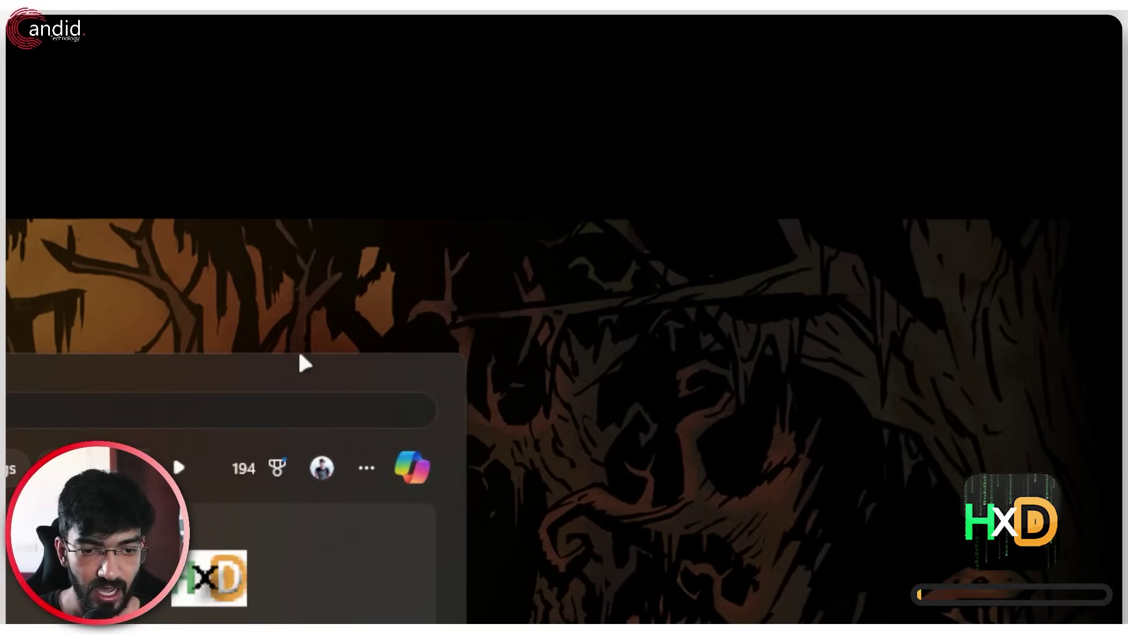
{"action": "key", "text": "Return"}
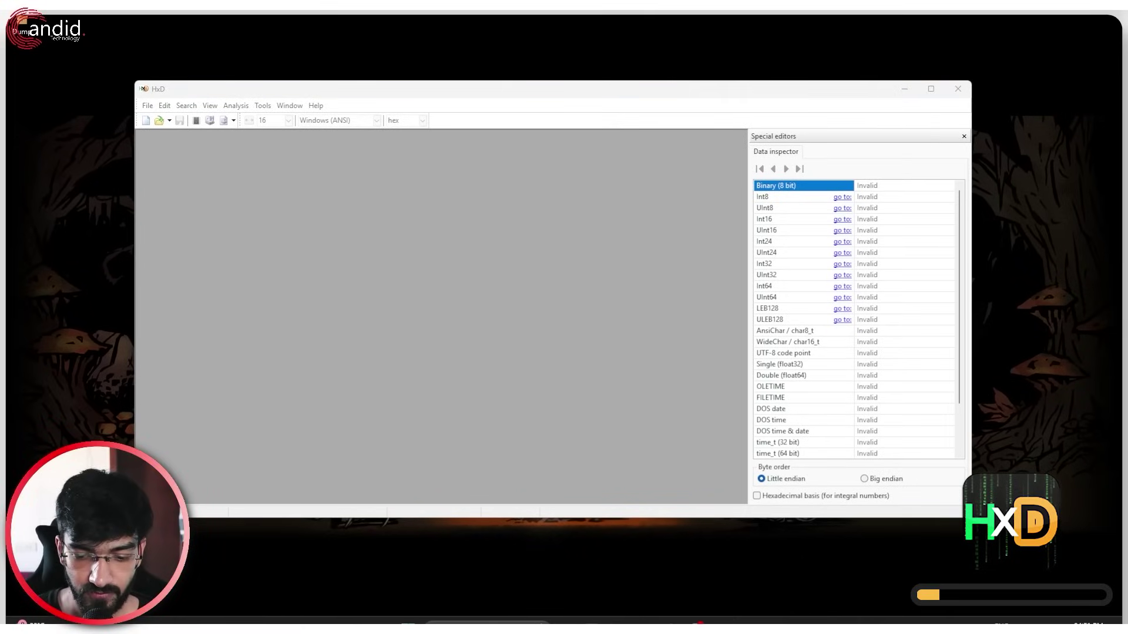
Drag cispro_installer.exe from Library (D:)\Security Tools into HxD's editor.
{"action": "key", "text": "super+e"}
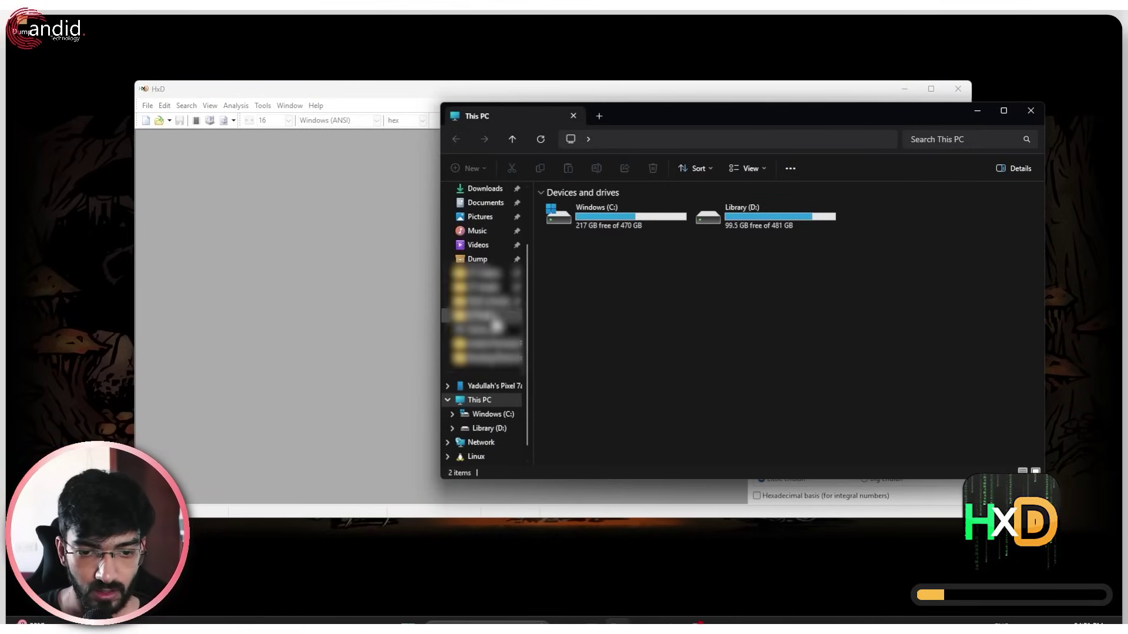
{"action": "double_click", "coordinate": [729, 216]}
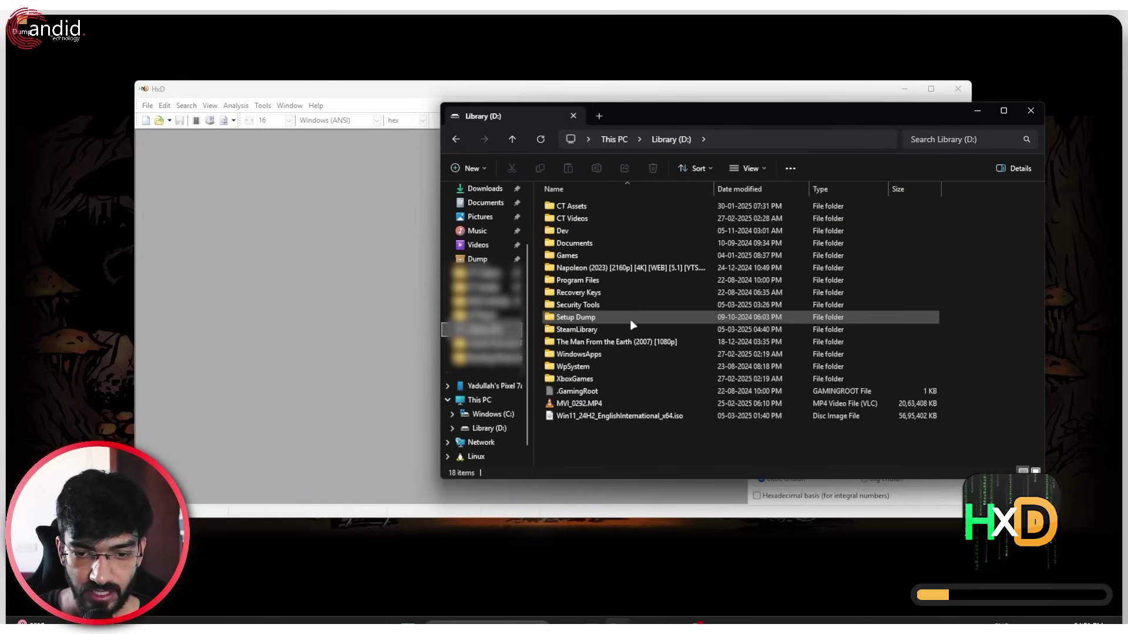
{"action": "double_click", "coordinate": [629, 305]}
{"action": "left_click", "coordinate": [608, 256]}
{"action": "left_click_drag", "start_coordinate": [605, 261], "coordinate": [319, 259]}
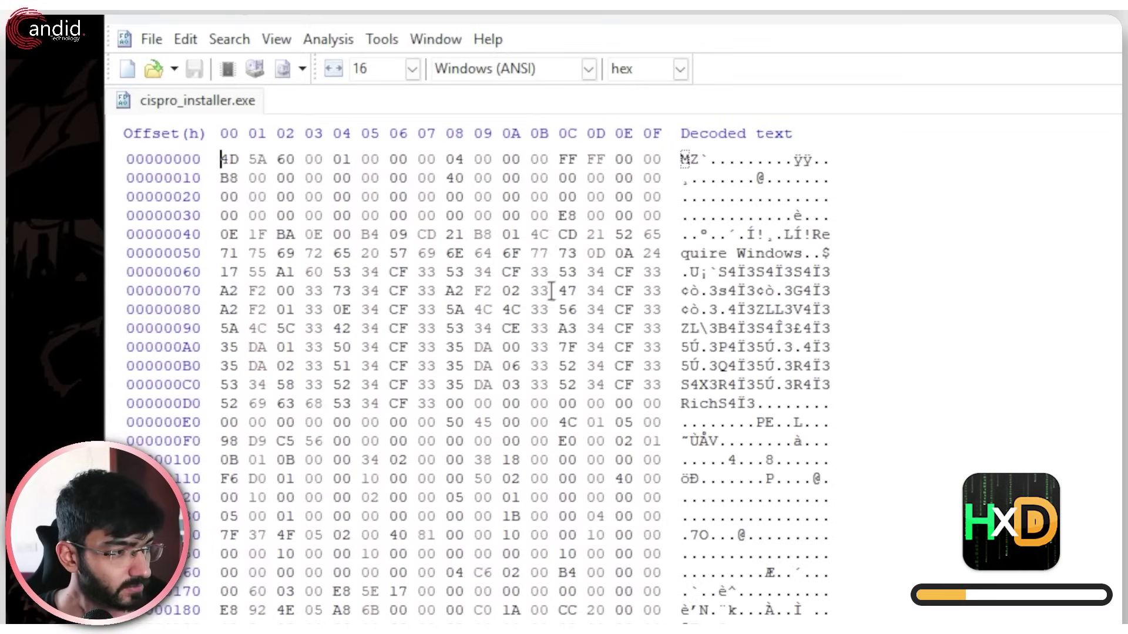
{"action": "scroll", "coordinate": [355, 247], "scroll_direction": "down", "scroll_amount": 20}
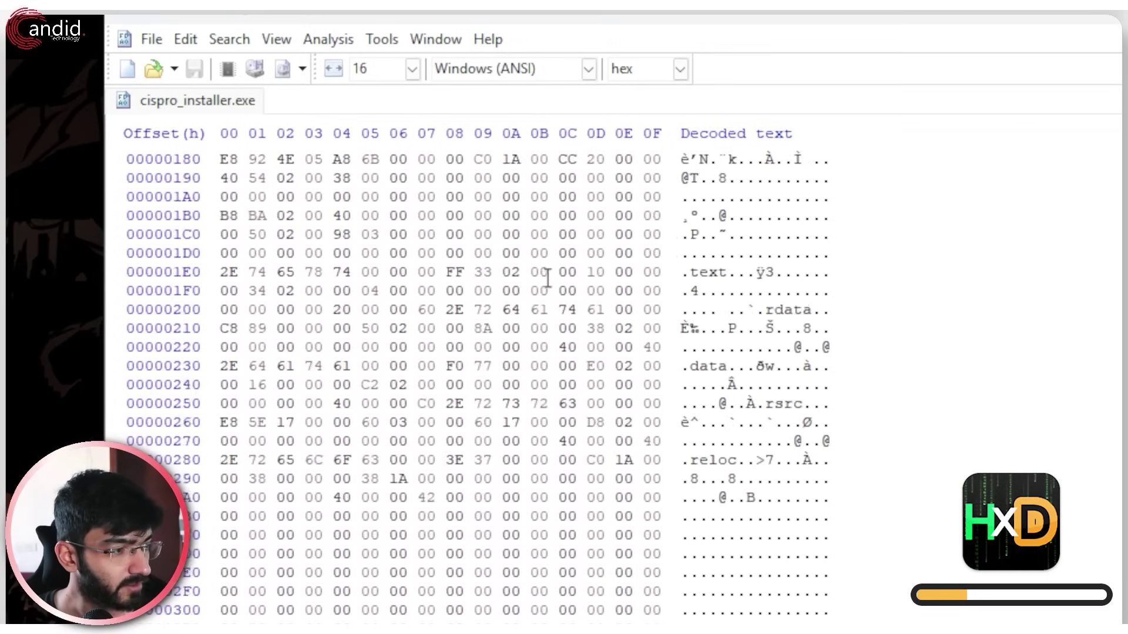
{"action": "scroll", "coordinate": [538, 319], "scroll_direction": "down", "scroll_amount": 11}
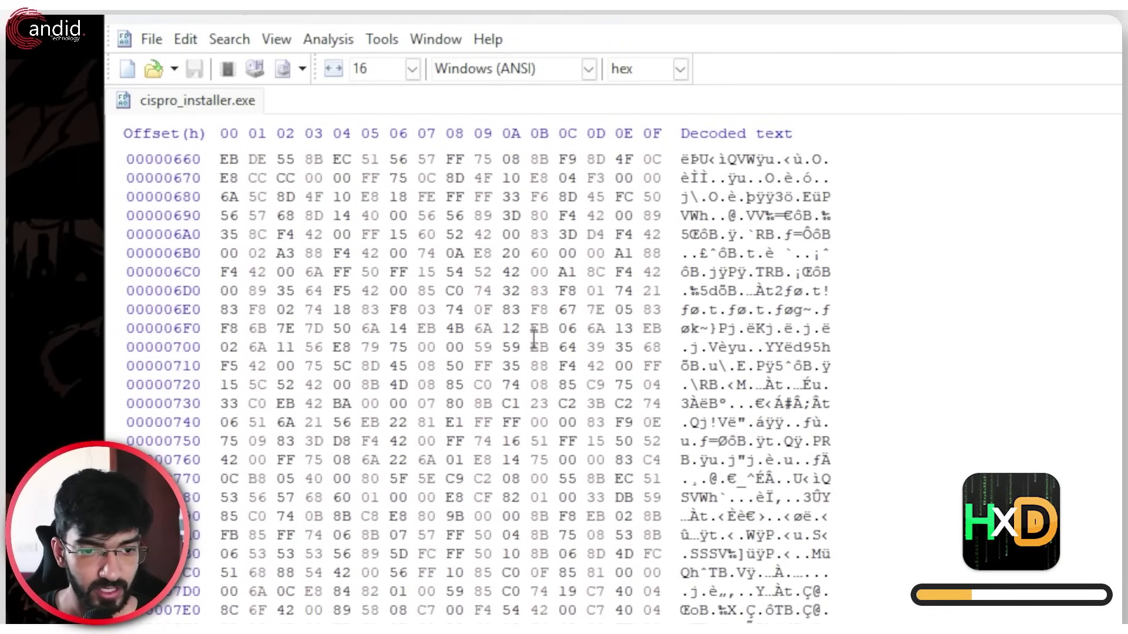
{"action": "scroll", "coordinate": [534, 338], "scroll_direction": "down", "scroll_amount": 20}
{"action": "scroll", "coordinate": [532, 376], "scroll_direction": "down", "scroll_amount": 20}
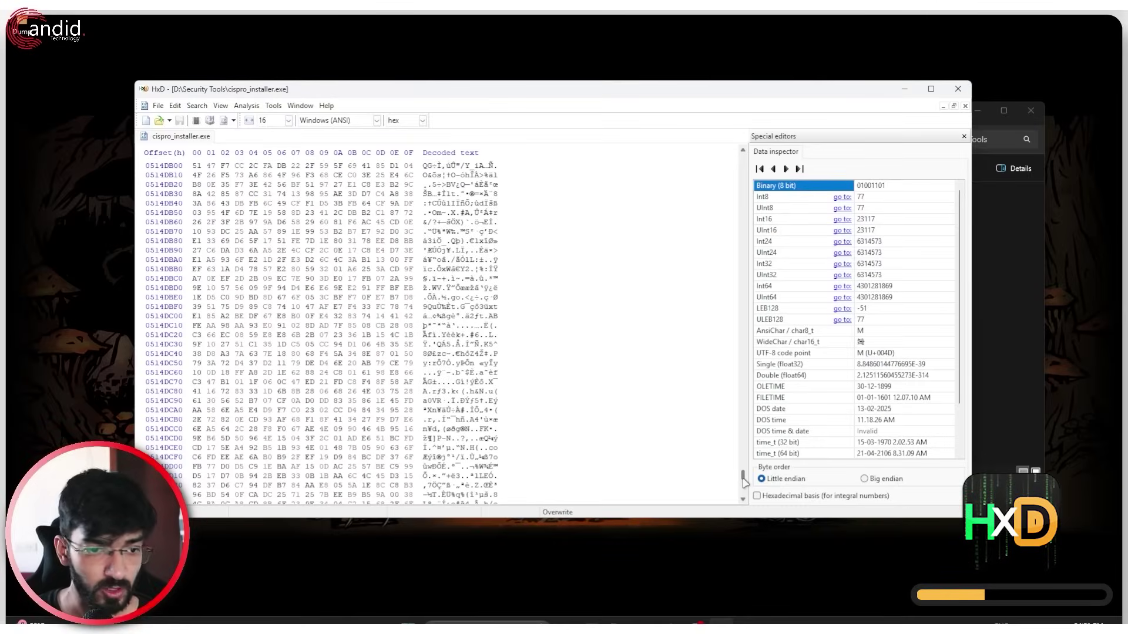
{"action": "left_click_drag", "start_coordinate": [745, 483], "coordinate": [739, 167]}
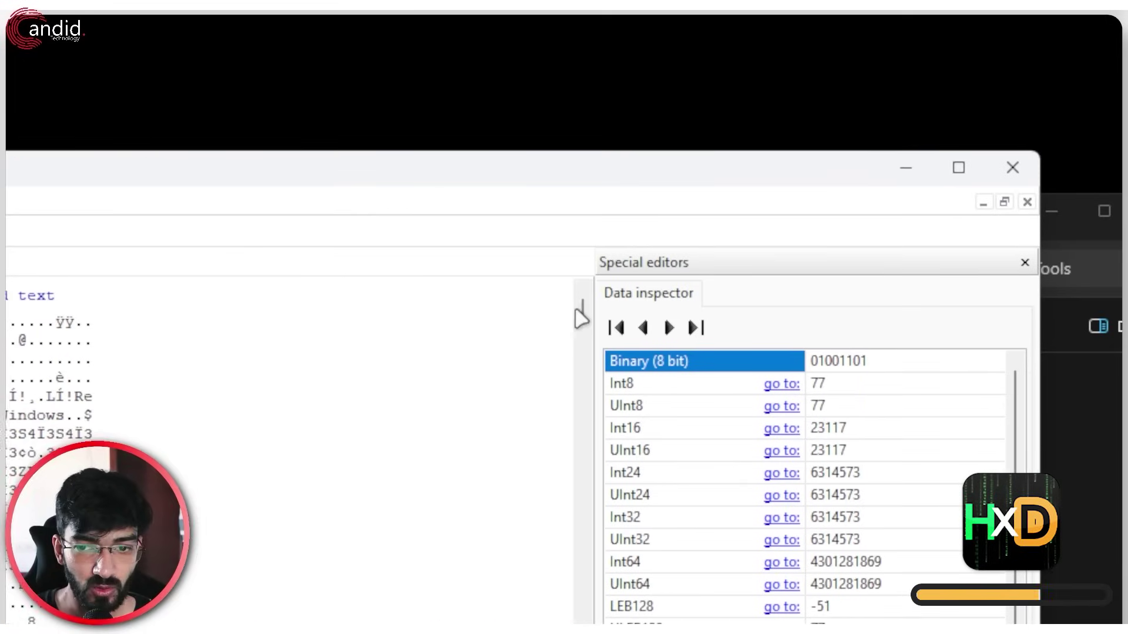
Scroll through cispro_installer.exe's hex dump back to offset 00000000, then close HxD.
{"action": "left_click_drag", "start_coordinate": [579, 314], "coordinate": [583, 397]}
{"action": "scroll", "coordinate": [370, 355], "scroll_direction": "down", "scroll_amount": 5}
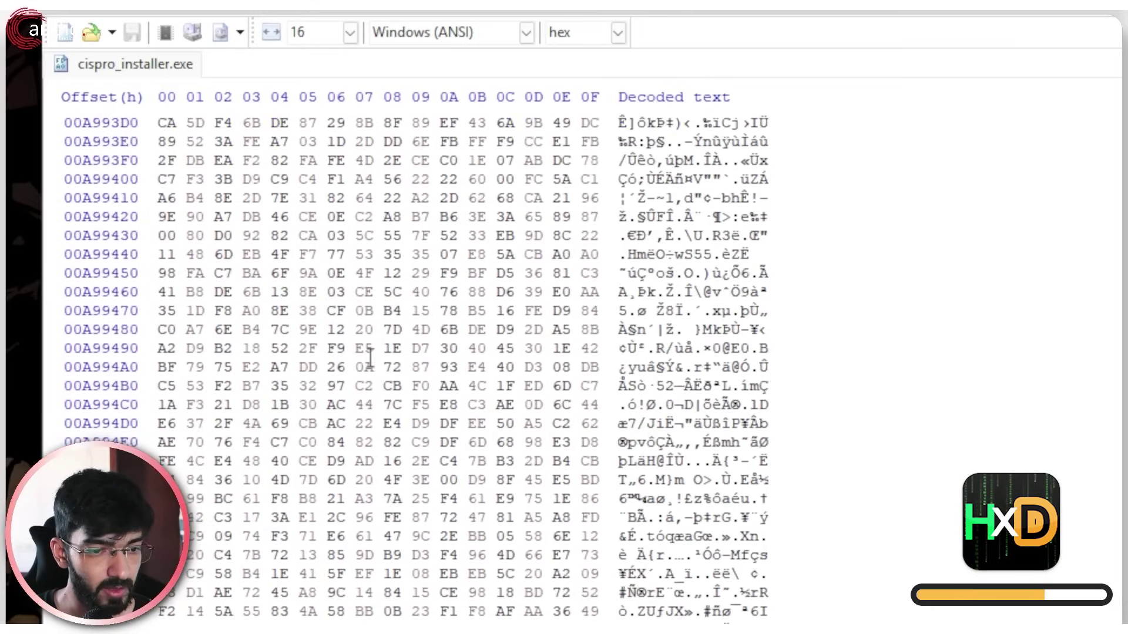
{"action": "scroll", "coordinate": [371, 356], "scroll_direction": "down", "scroll_amount": 13}
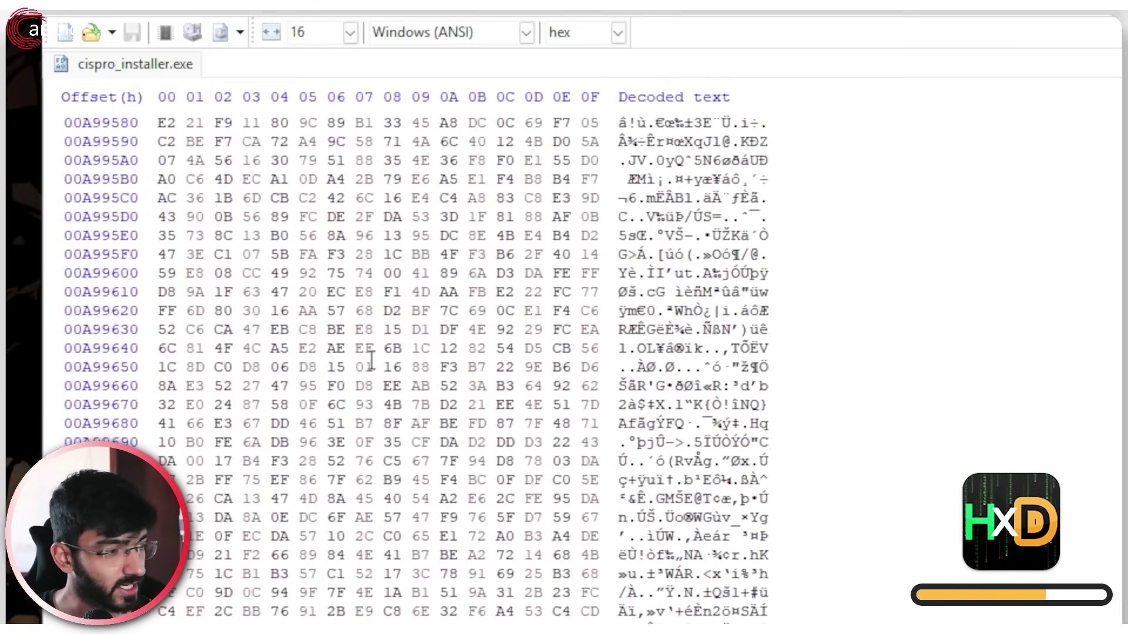
{"action": "scroll", "coordinate": [367, 359], "scroll_direction": "up", "scroll_amount": 15}
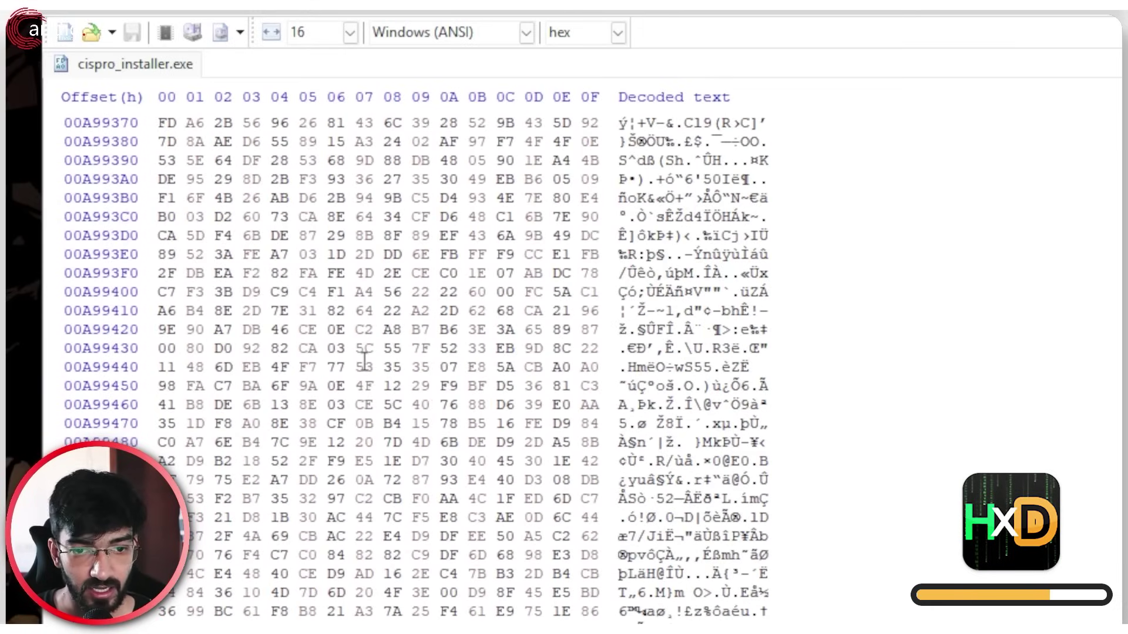
{"action": "scroll", "coordinate": [365, 360], "scroll_direction": "up", "scroll_amount": 20}
{"action": "scroll", "coordinate": [365, 360], "scroll_direction": "up", "scroll_amount": 20}
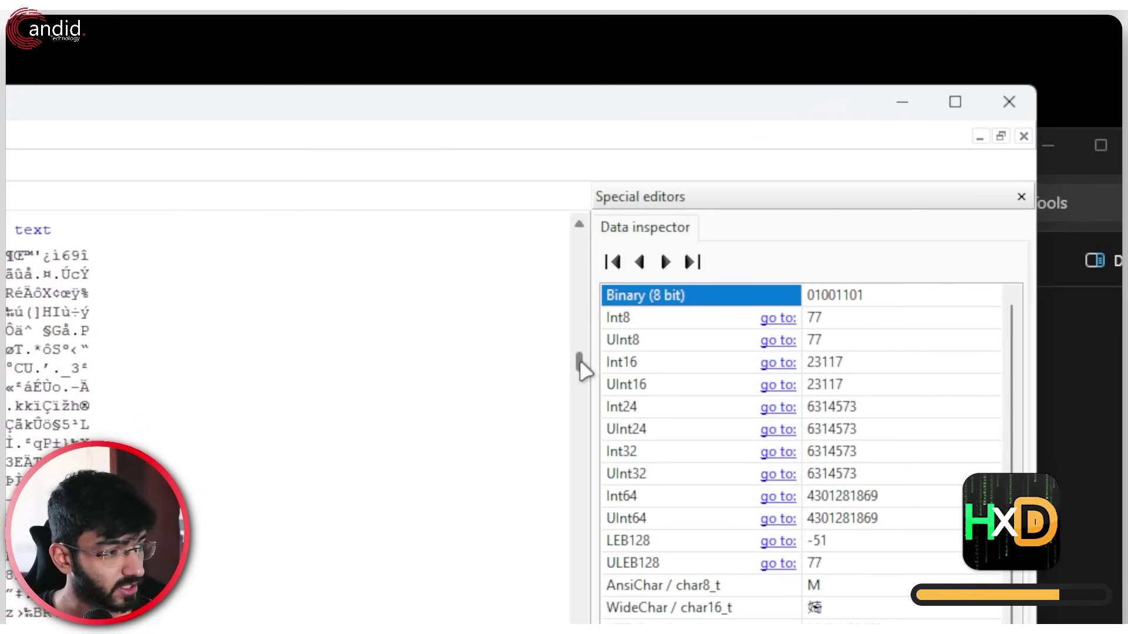
{"action": "left_click_drag", "start_coordinate": [584, 370], "coordinate": [598, 516]}
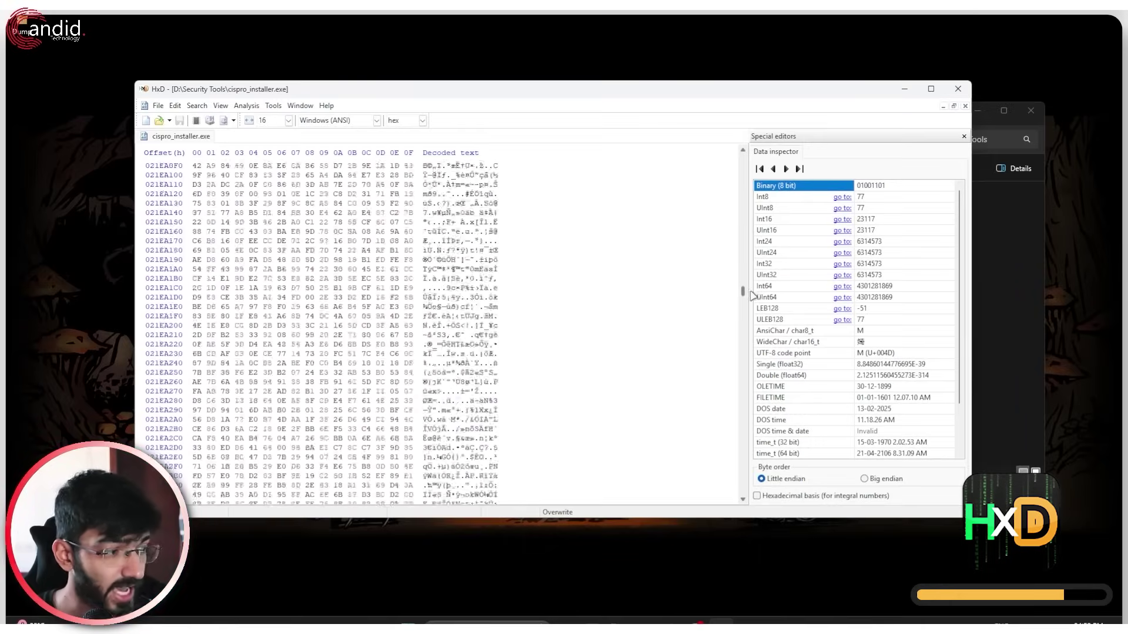
{"action": "left_click_drag", "start_coordinate": [753, 296], "coordinate": [728, 161]}
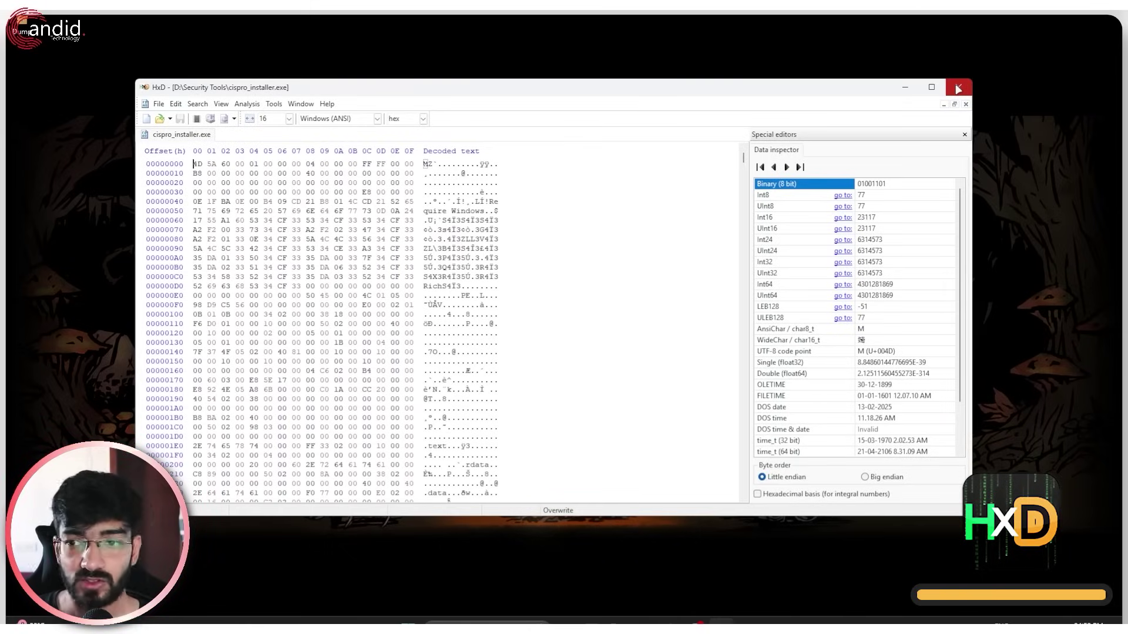
{"action": "left_click", "coordinate": [958, 89]}
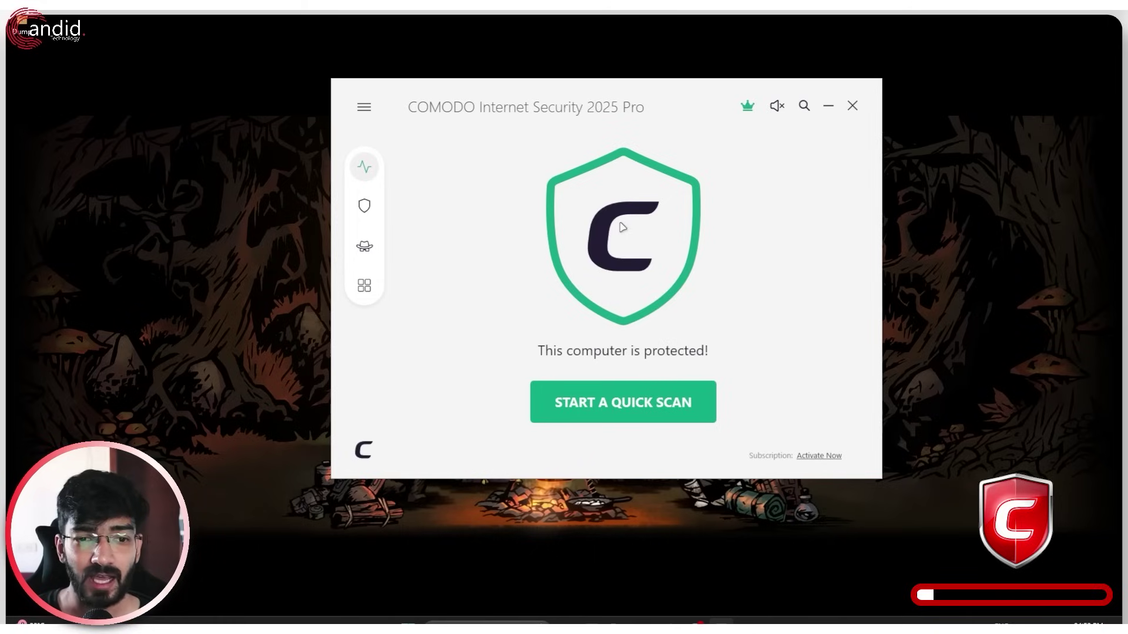
Browse the firewall's list of active network connections.
{"action": "left_click", "coordinate": [369, 209]}
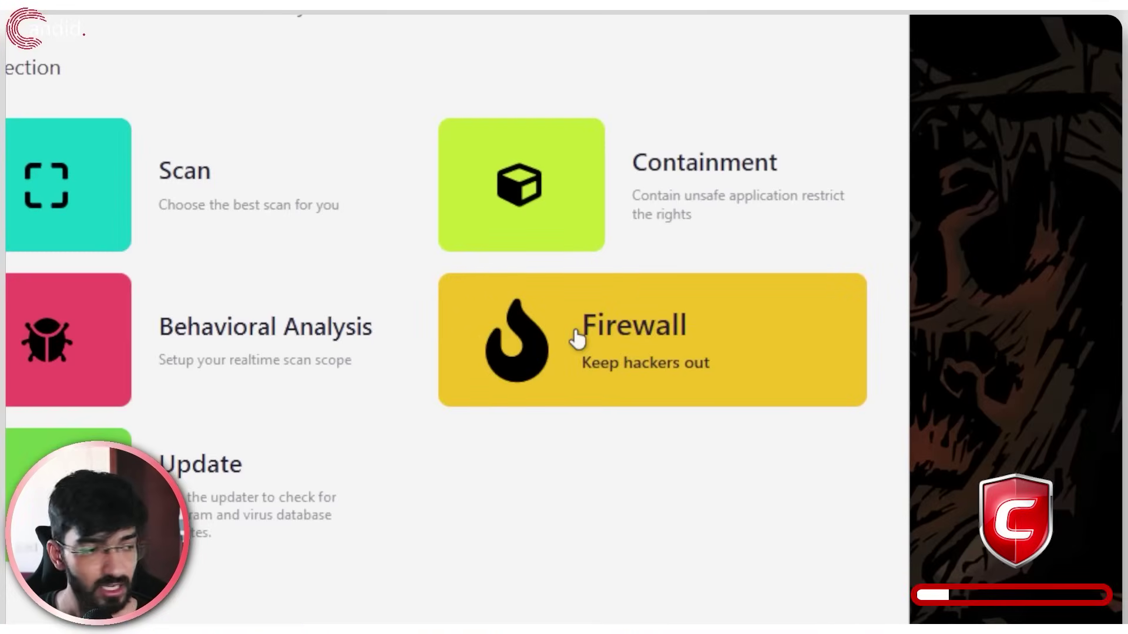
{"action": "left_click", "coordinate": [577, 340]}
{"action": "left_click", "coordinate": [548, 518]}
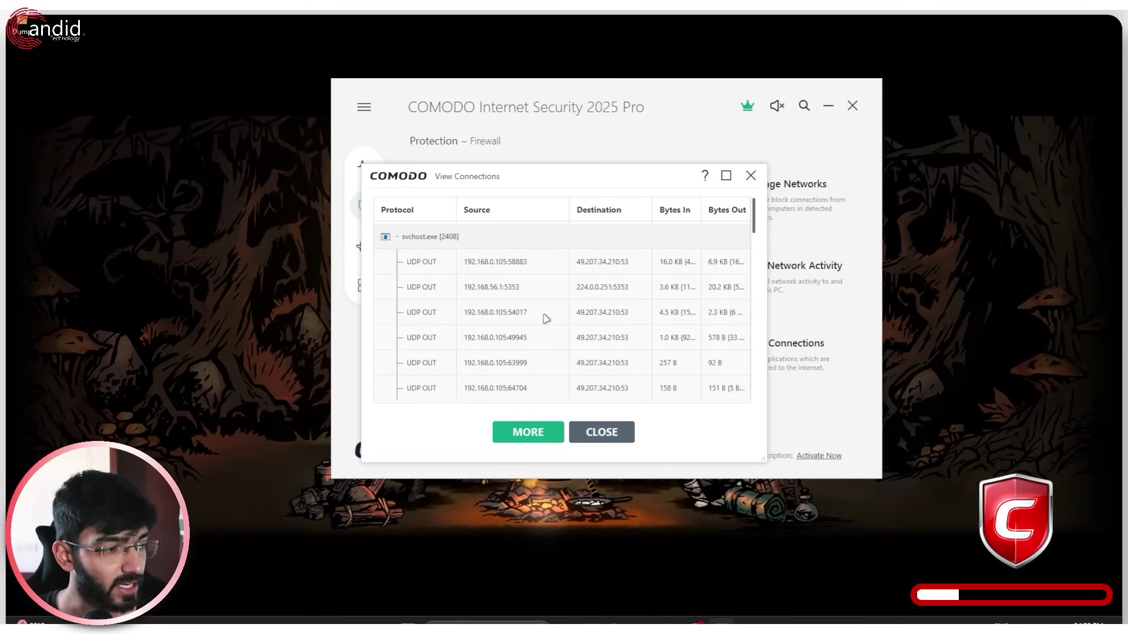
{"action": "scroll", "coordinate": [540, 300], "scroll_direction": "down", "scroll_amount": 5}
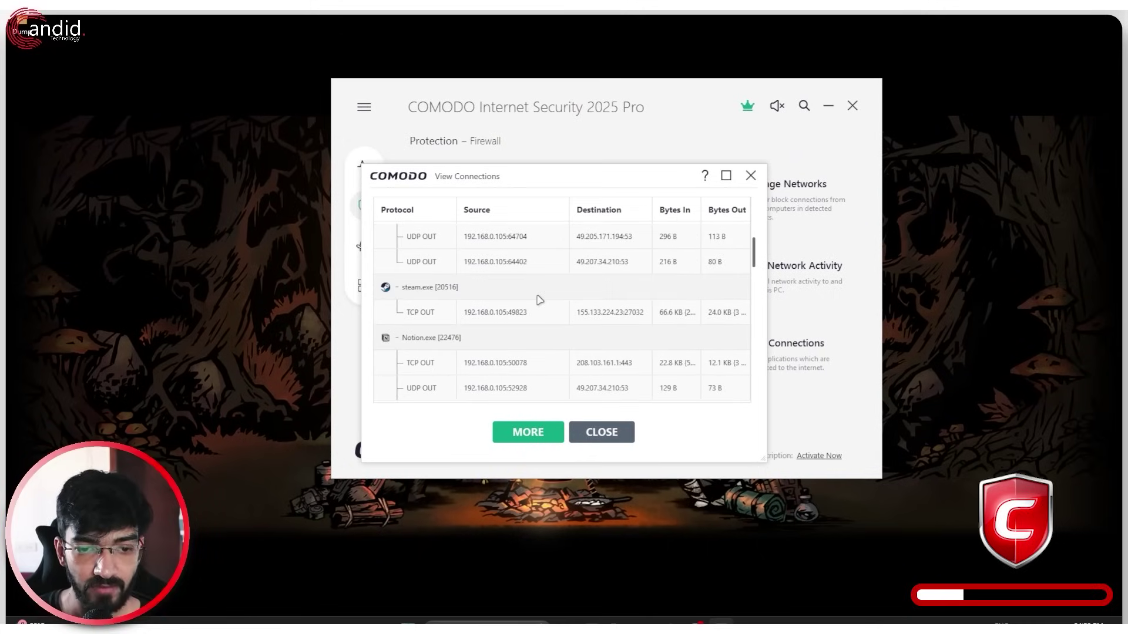
{"action": "scroll", "coordinate": [540, 300], "scroll_direction": "down", "scroll_amount": 1}
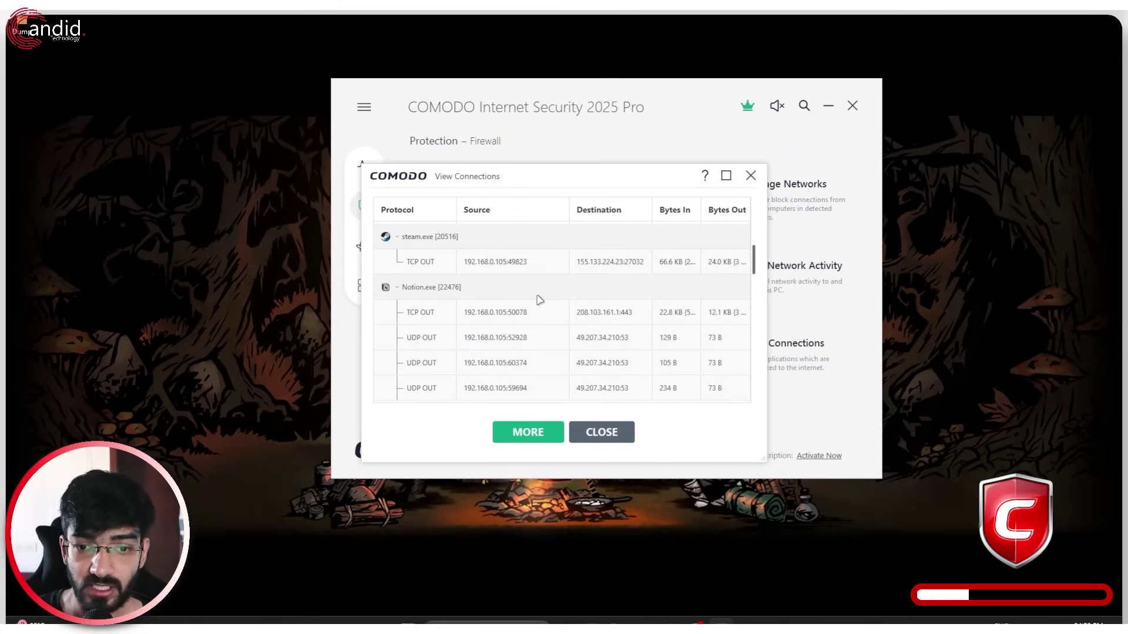
{"action": "scroll", "coordinate": [538, 298], "scroll_direction": "up", "scroll_amount": 6}
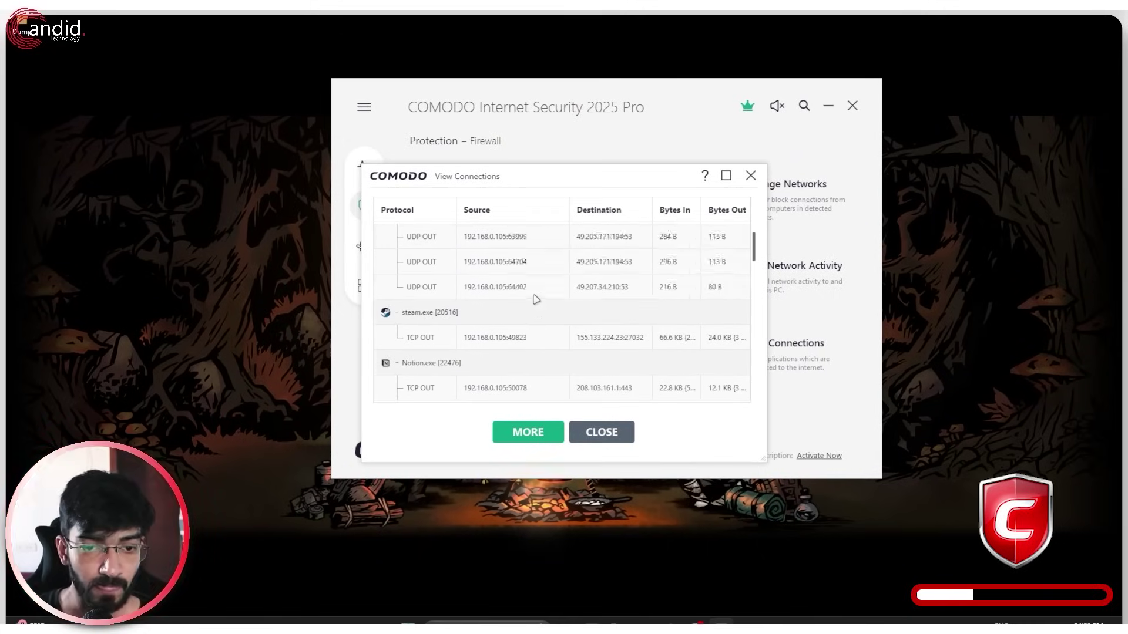
Close the connections list and start a quick scan from the Home dashboard.
{"action": "left_click", "coordinate": [752, 177]}
{"action": "left_click_drag", "start_coordinate": [688, 91], "coordinate": [656, 99]}
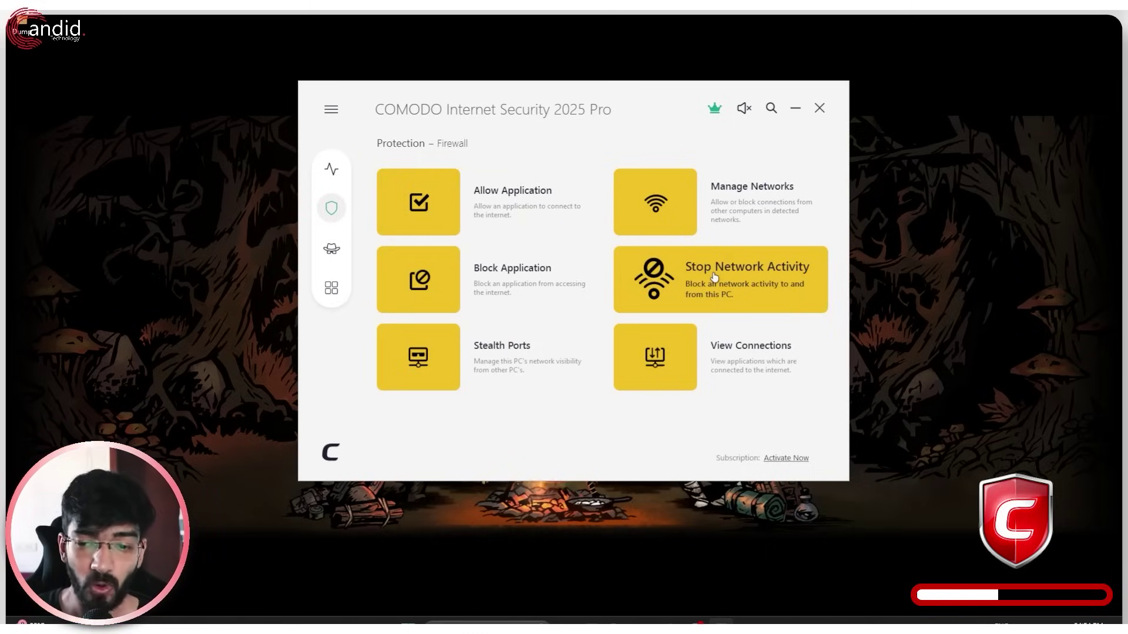
{"action": "left_click", "coordinate": [332, 169]}
{"action": "left_click", "coordinate": [548, 406]}
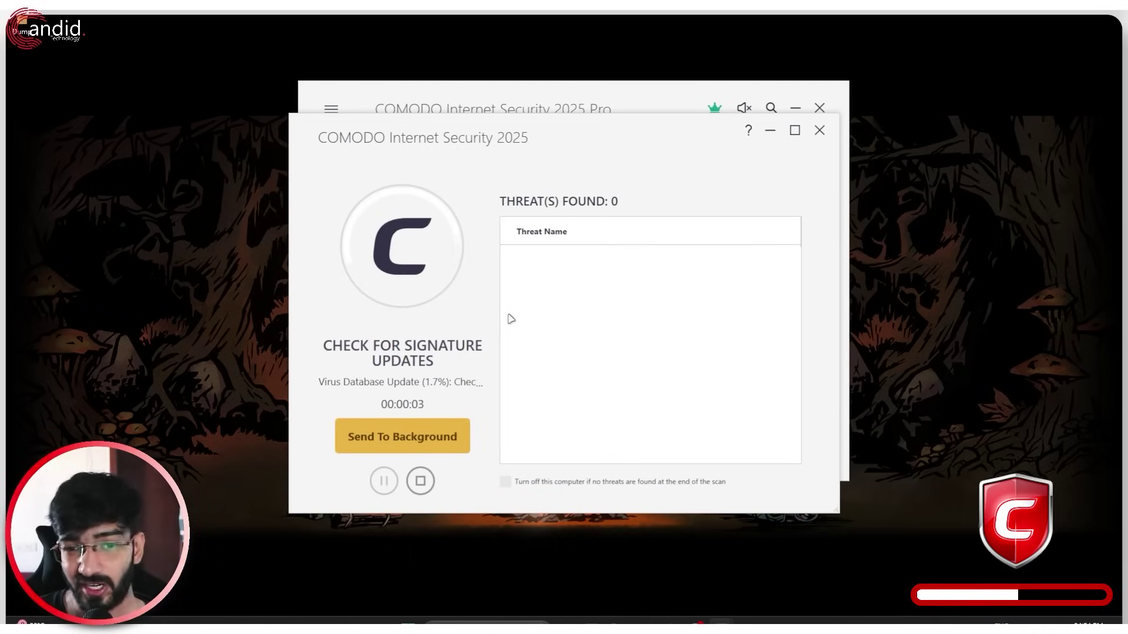
Dismiss the finished quick scan results, which flagged one autorun entry.
{"action": "left_click", "coordinate": [609, 101]}
{"action": "left_click", "coordinate": [713, 131]}
{"action": "left_click_drag", "start_coordinate": [713, 131], "coordinate": [596, 139]}
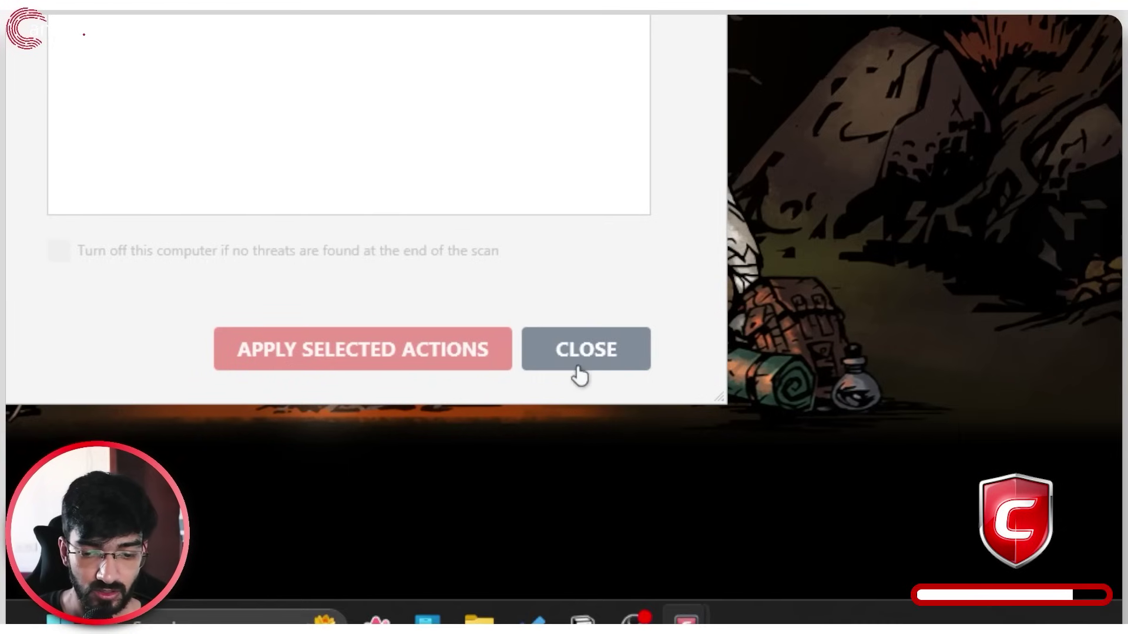
{"action": "left_click", "coordinate": [587, 347]}
Reopen the firewall's active connections list to view the svchost.exe UDP connections.
{"action": "left_click", "coordinate": [347, 319]}
{"action": "left_click", "coordinate": [629, 360]}
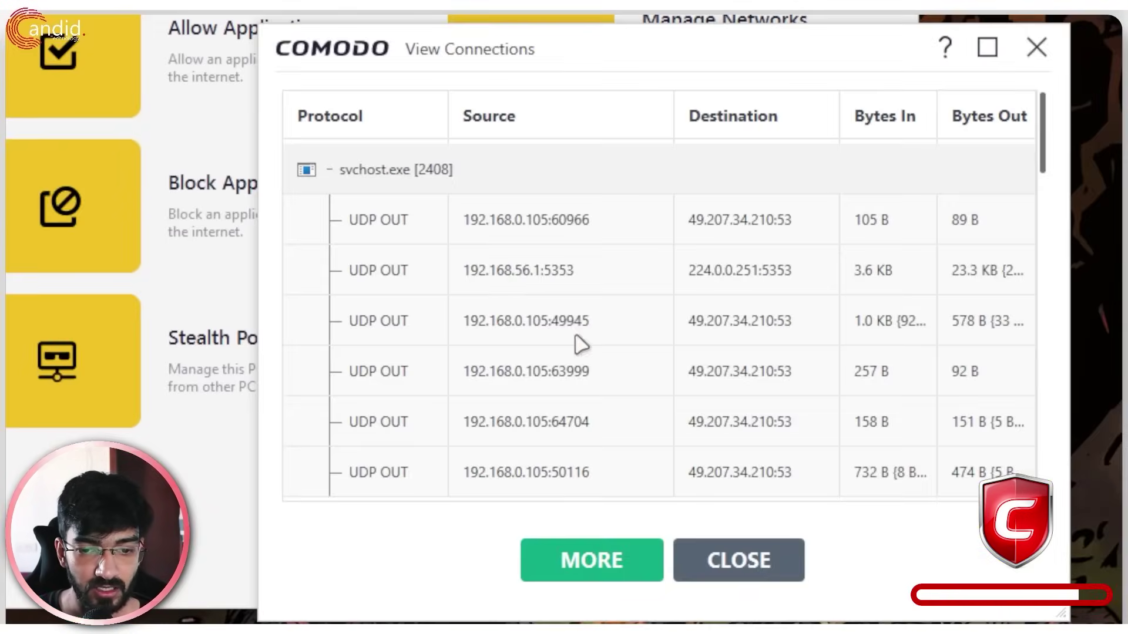
{"action": "scroll", "coordinate": [657, 313], "scroll_direction": "down", "scroll_amount": 2}
{"action": "scroll", "coordinate": [658, 313], "scroll_direction": "up", "scroll_amount": 2}
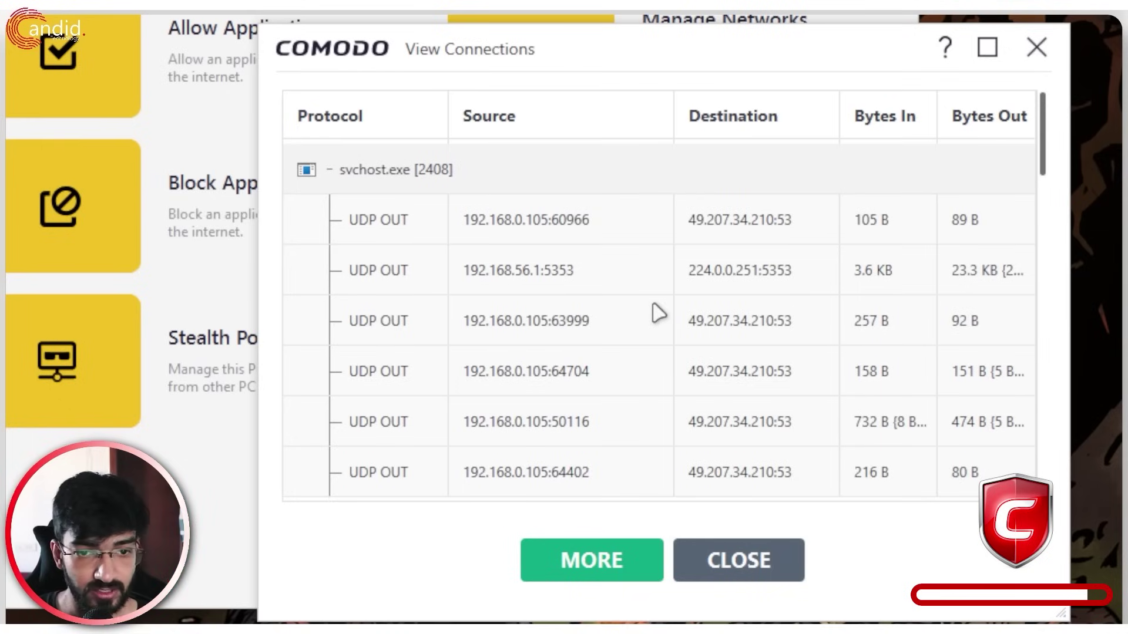